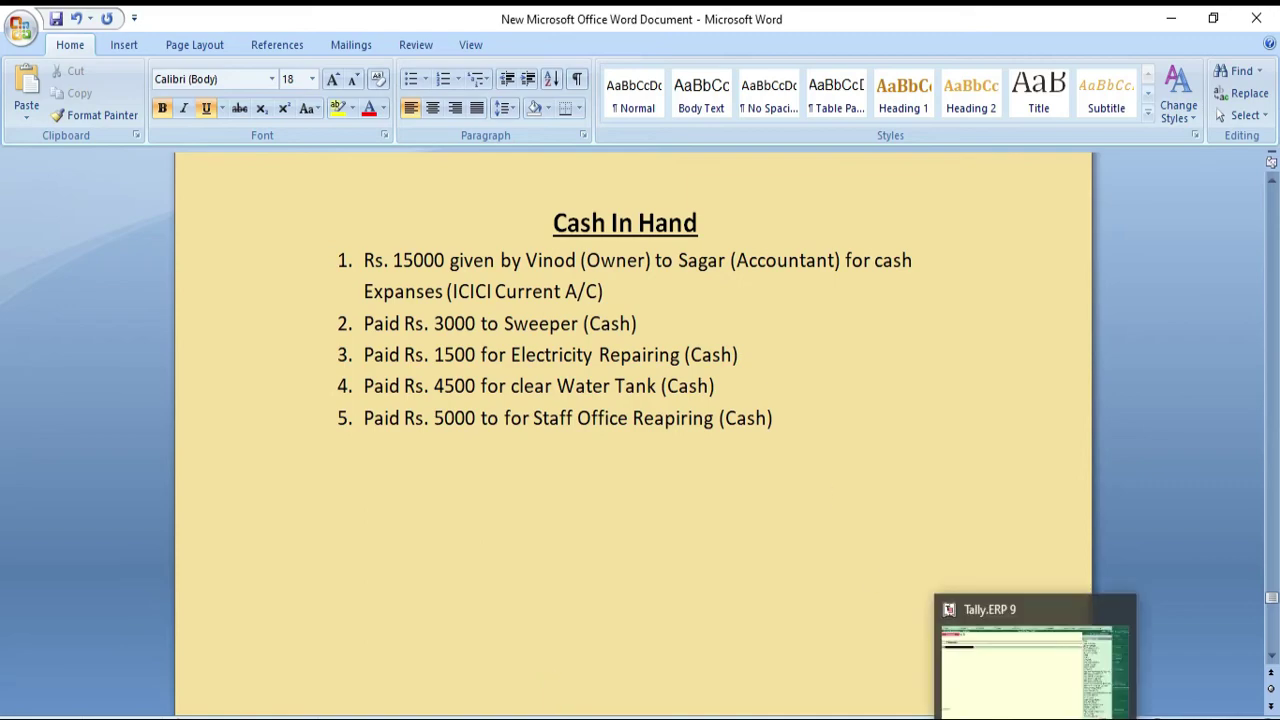
- Switch to Tally.ERP 9 and credit ICICI Bank Current A/c with 15000 in a contra voucher, keeping the default Cheque allocation
{"action": "left_click", "coordinate": [1077, 698]}
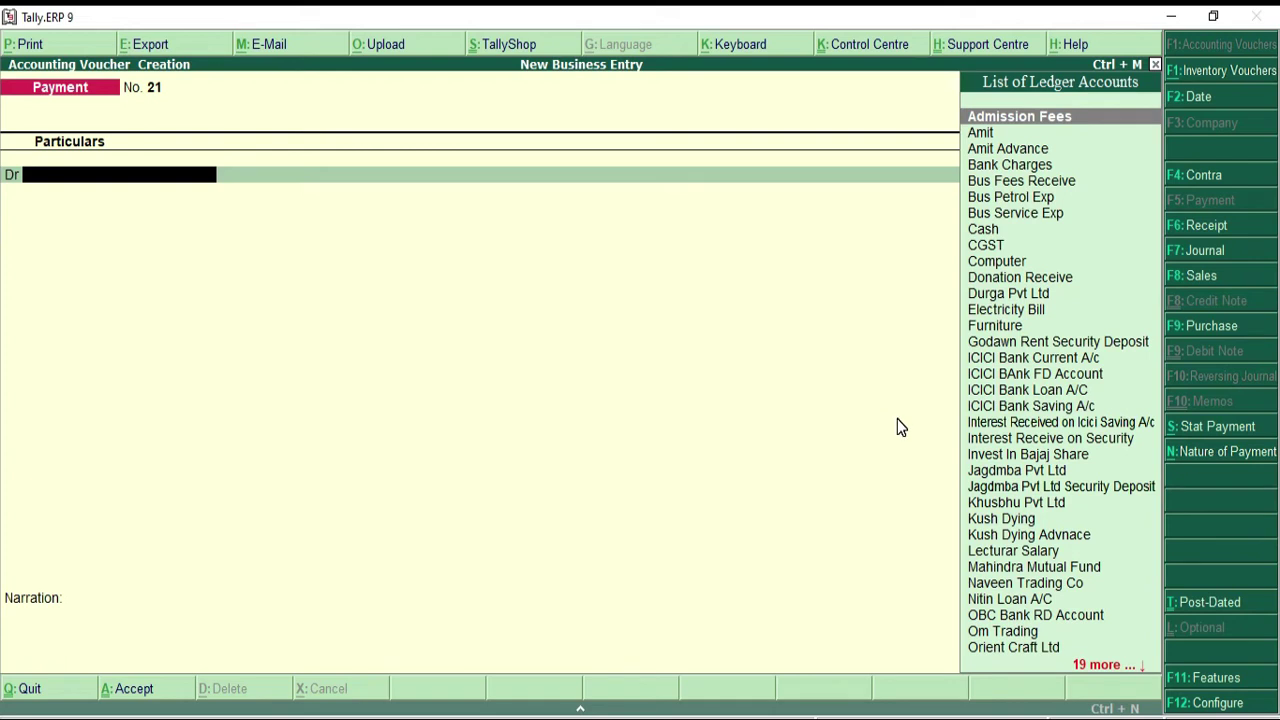
{"action": "left_click", "coordinate": [1192, 189]}
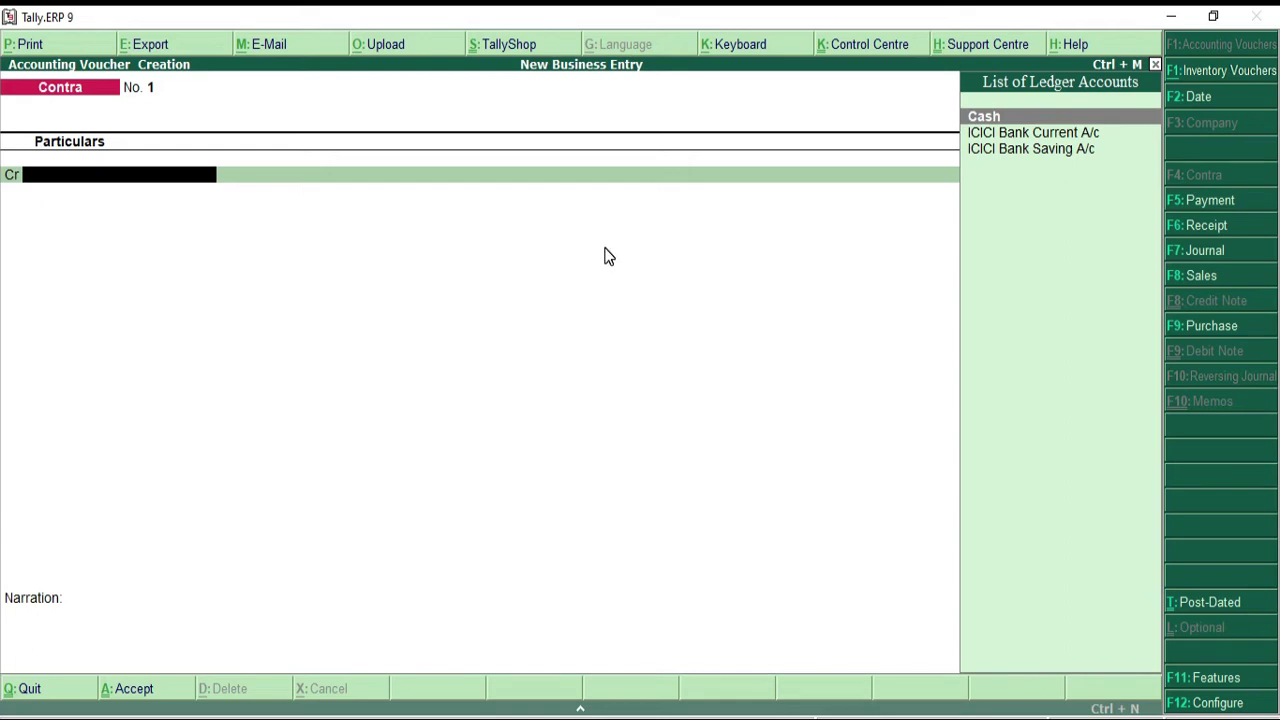
{"action": "key", "text": "Down"}
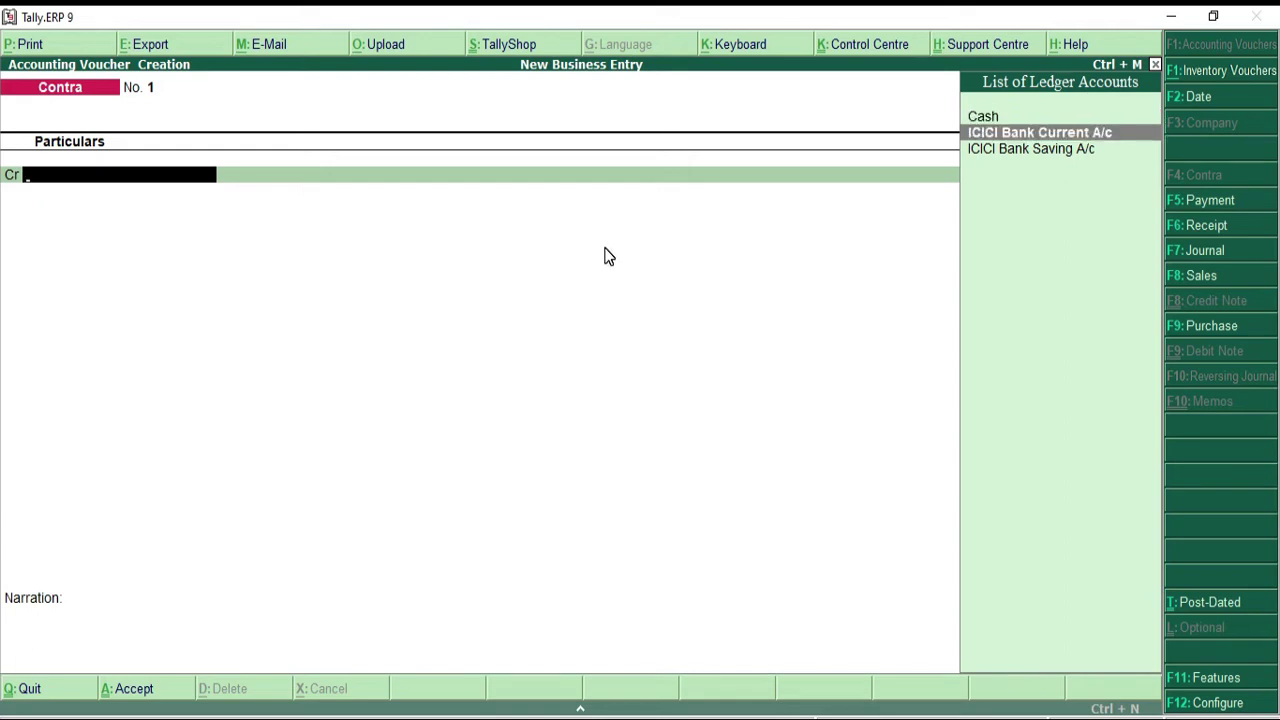
{"action": "key", "text": "Return"}
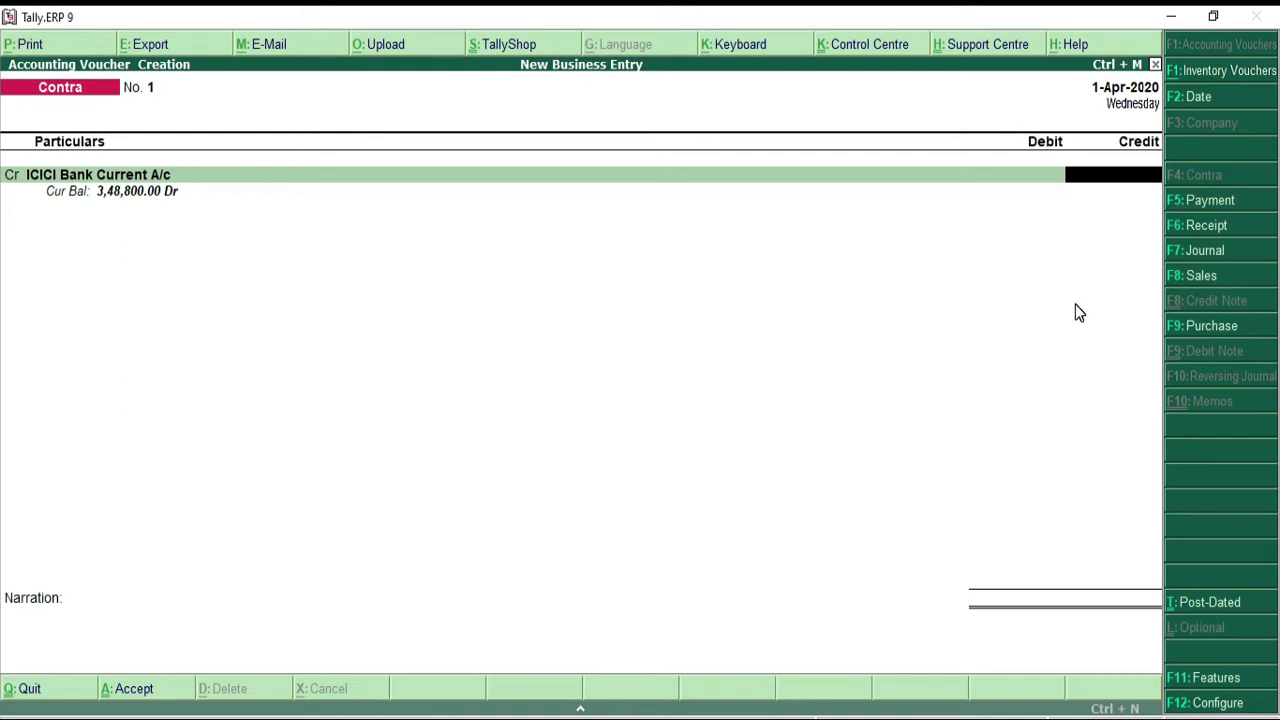
{"action": "type", "text": "15000"}
{"action": "key", "text": "Return"}
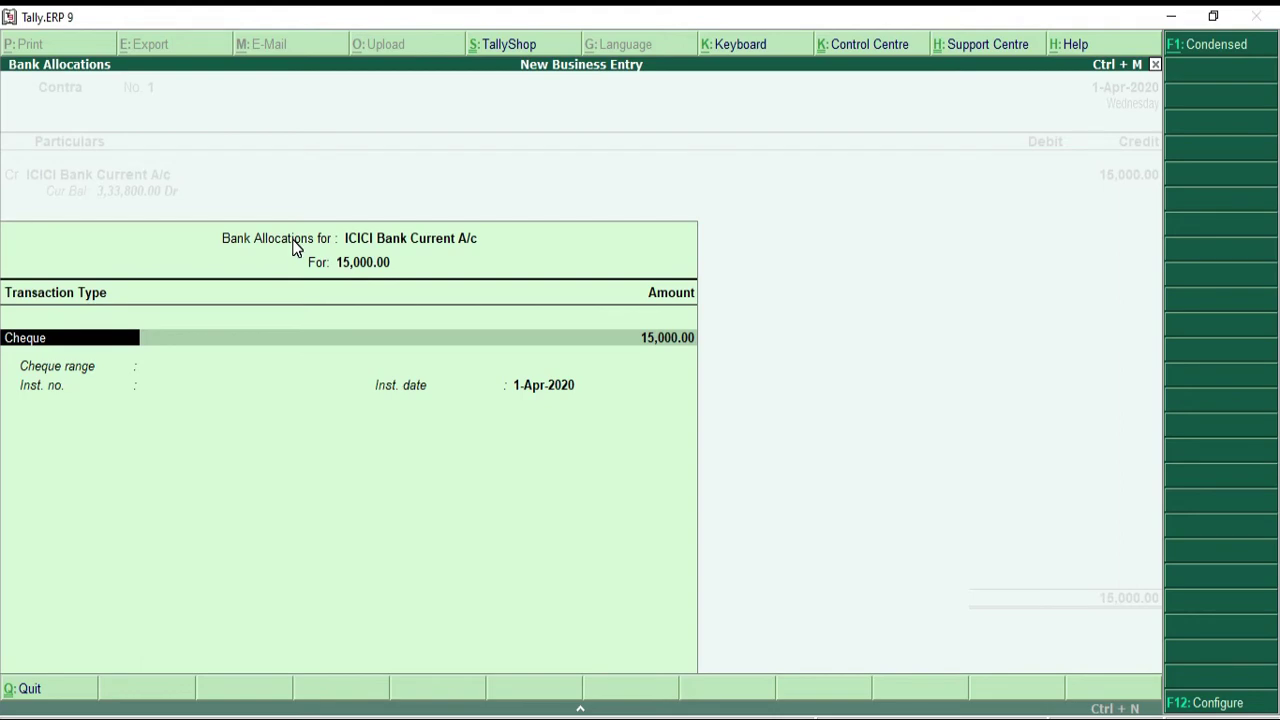
{"action": "key", "text": "Return"}
{"action": "key", "text": "Return"}
{"action": "key", "text": "Return"}
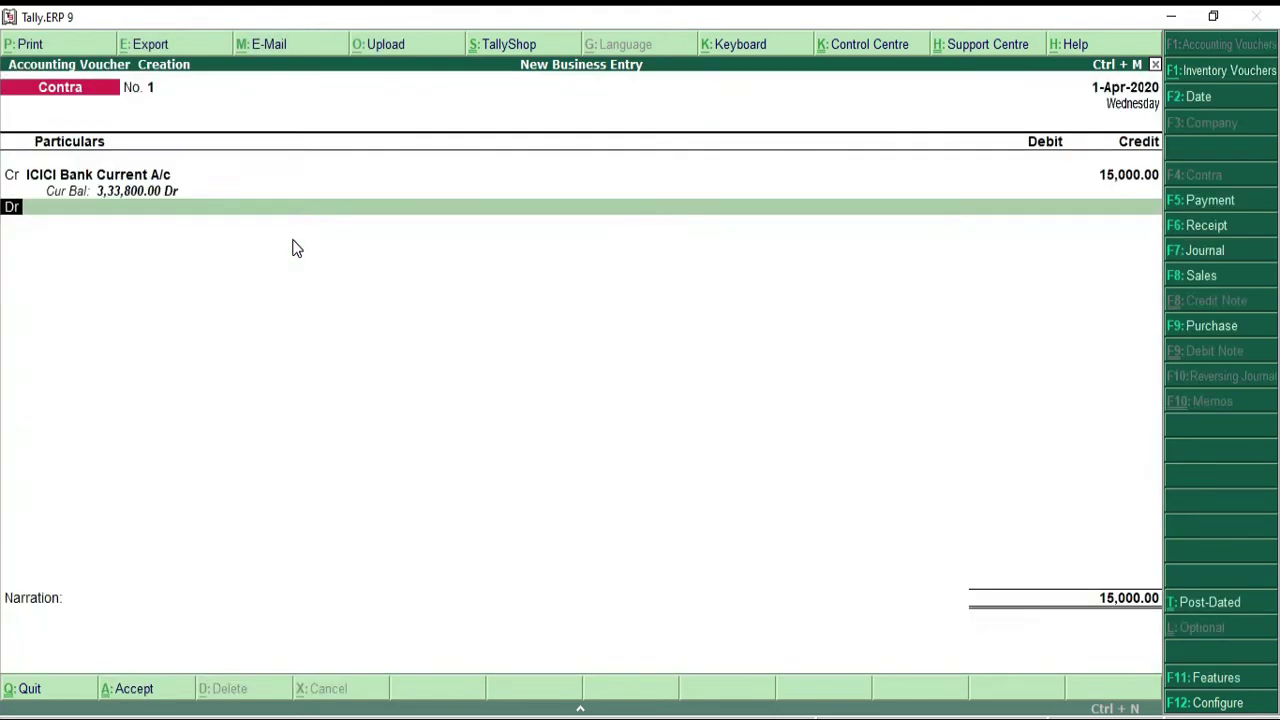
- Create a Petty Cash ledger under Cash-in-Hand for the contra voucher's debit line
{"action": "key", "text": "Return"}
{"action": "key", "text": "Return"}
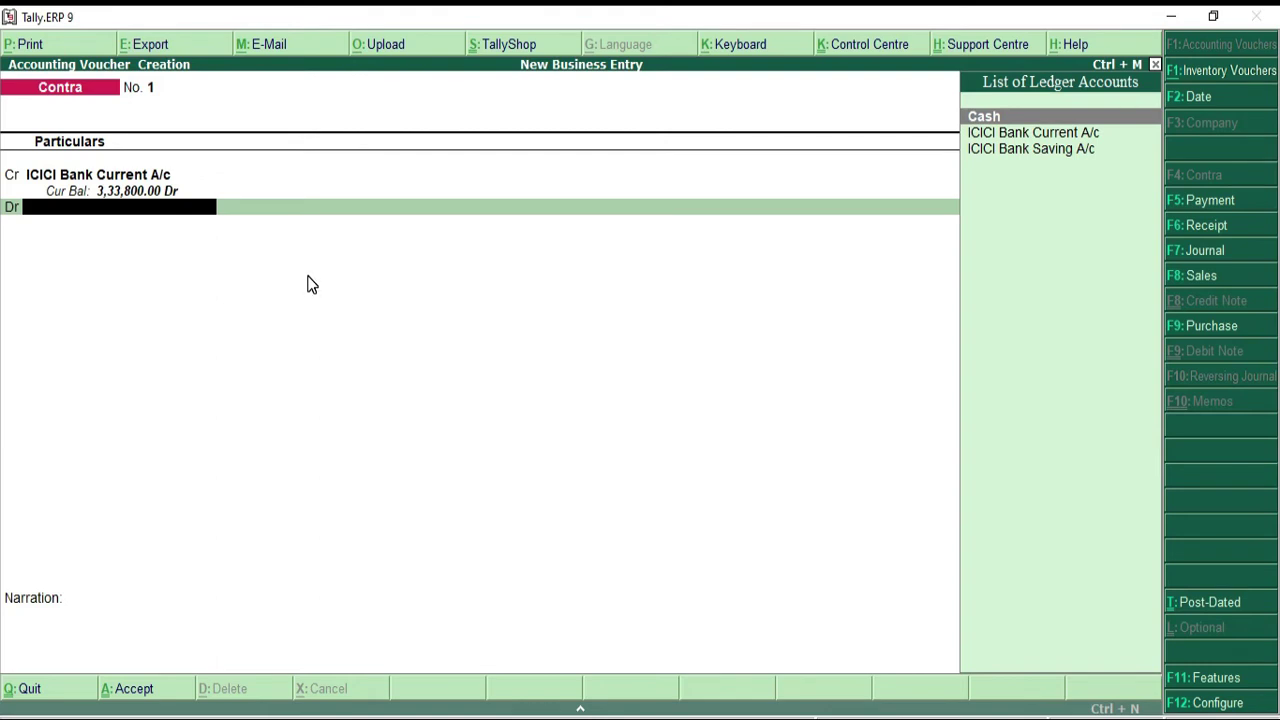
{"action": "key", "text": "alt+c"}
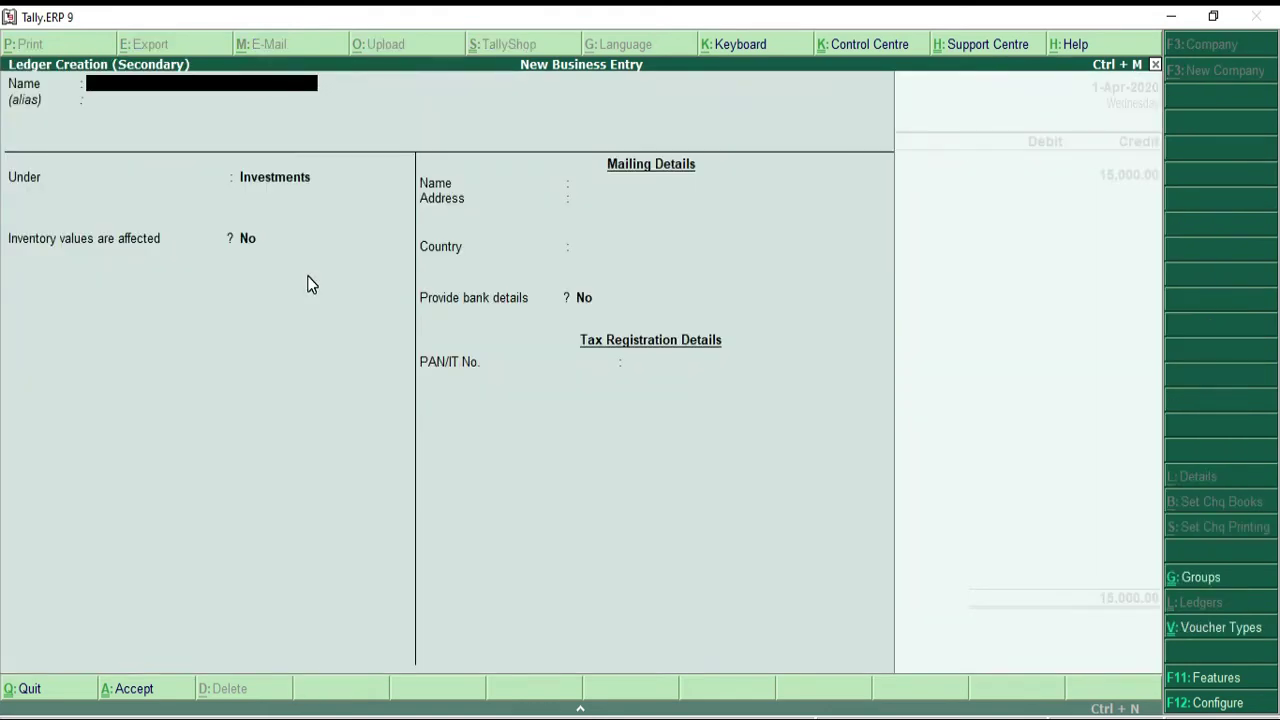
{"action": "type", "text": "Petty Cash"}
{"action": "key", "text": "Return"}
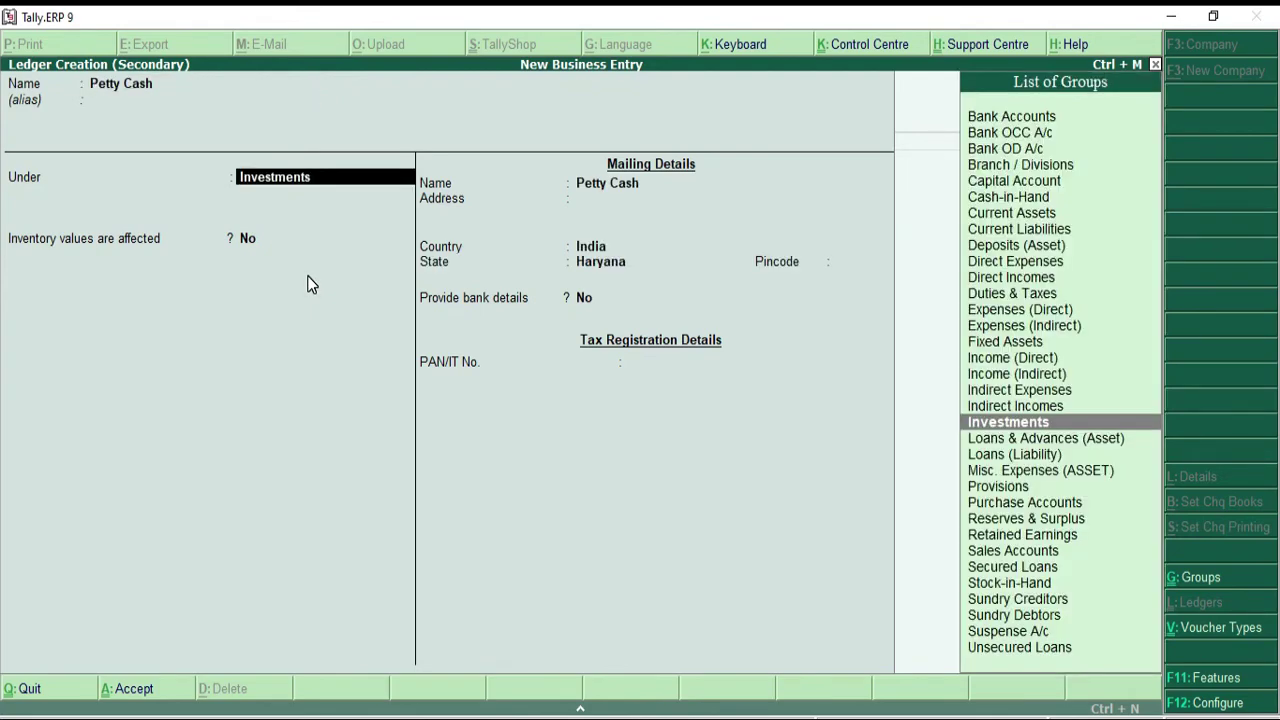
{"action": "type", "text": "Ca"}
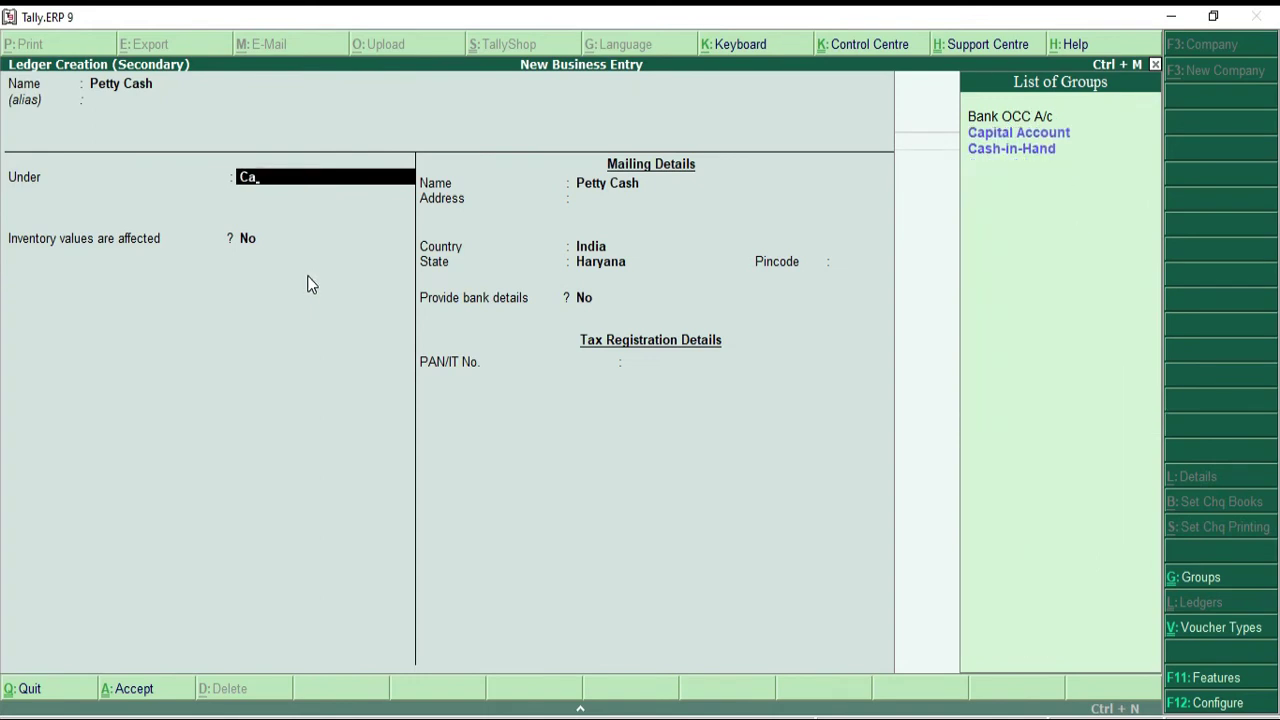
{"action": "key", "text": "Down"}
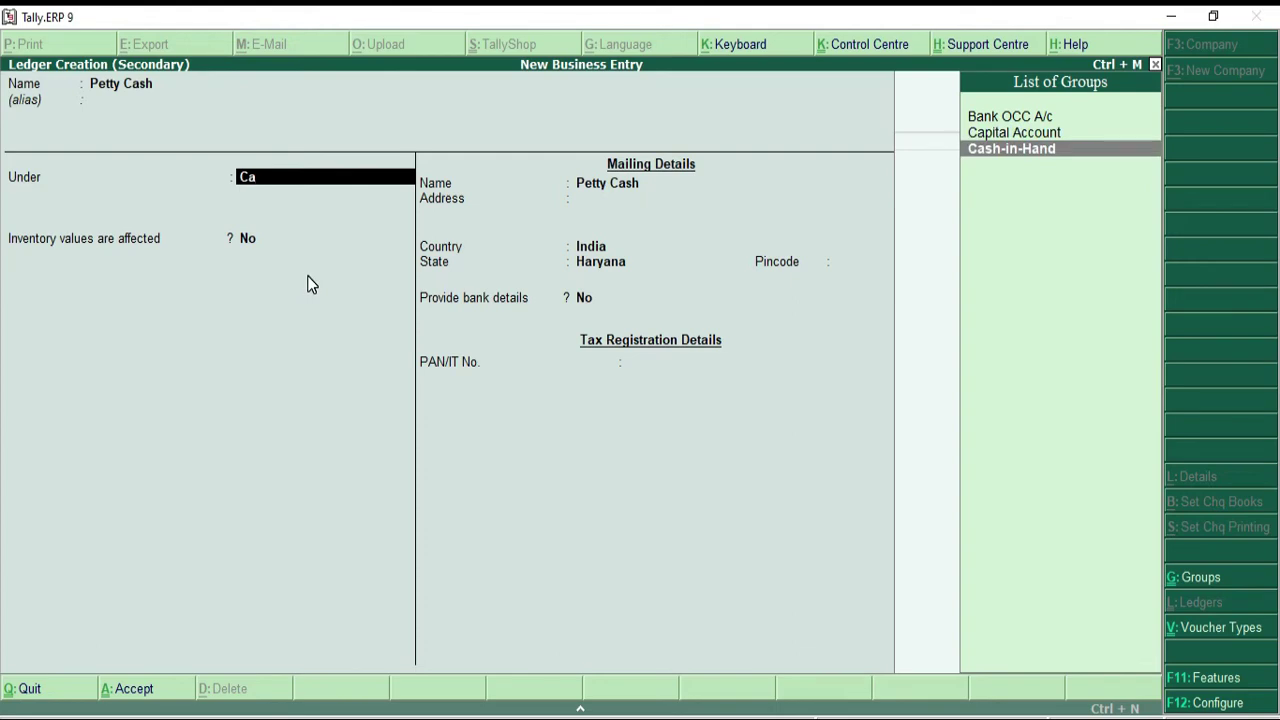
{"action": "key", "text": "Return"}
{"action": "key", "text": "Return"}
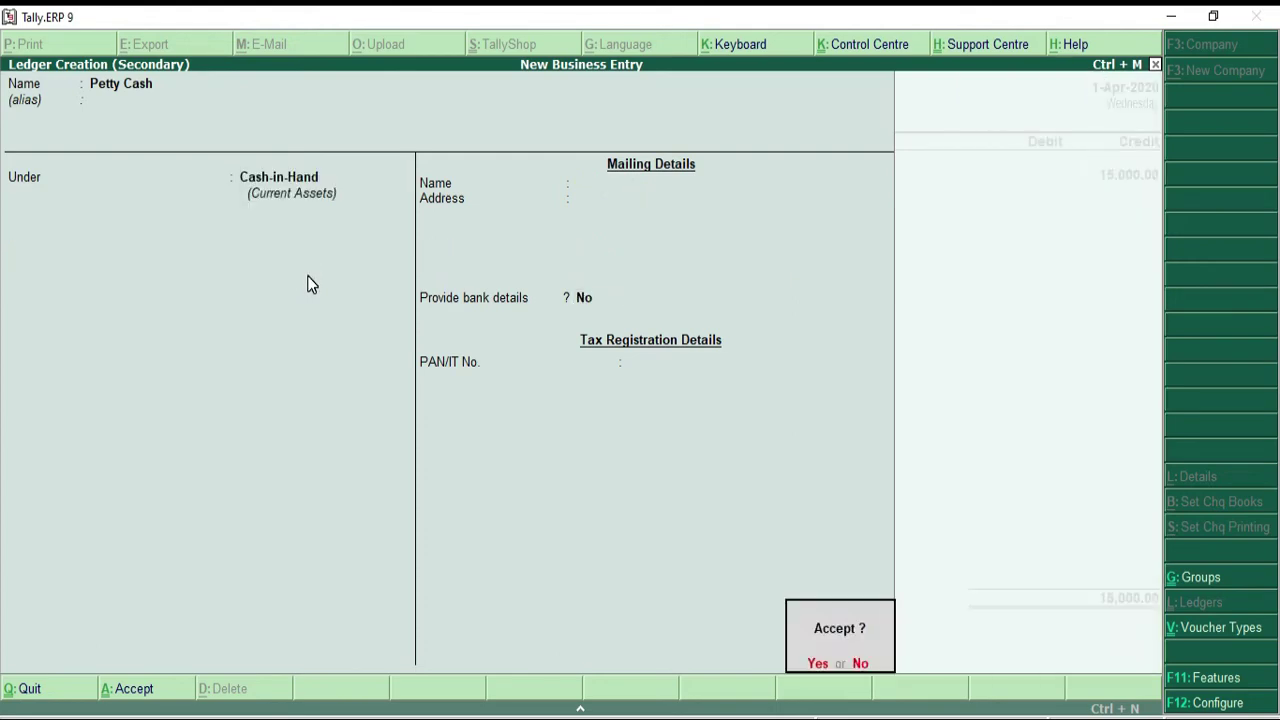
{"action": "key", "text": "Return"}
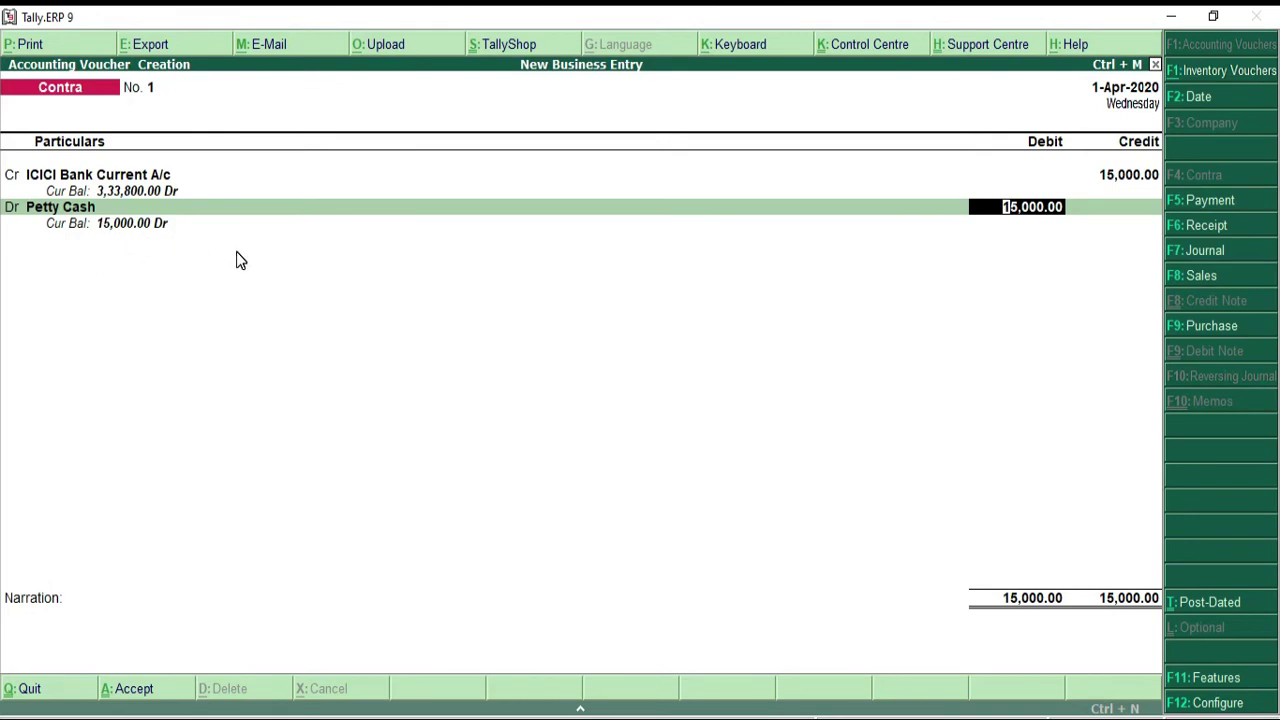
- Accept the 15,000 debit to Petty Cash, save the contra voucher without narration and leave voucher entry
{"action": "key", "text": "Return"}
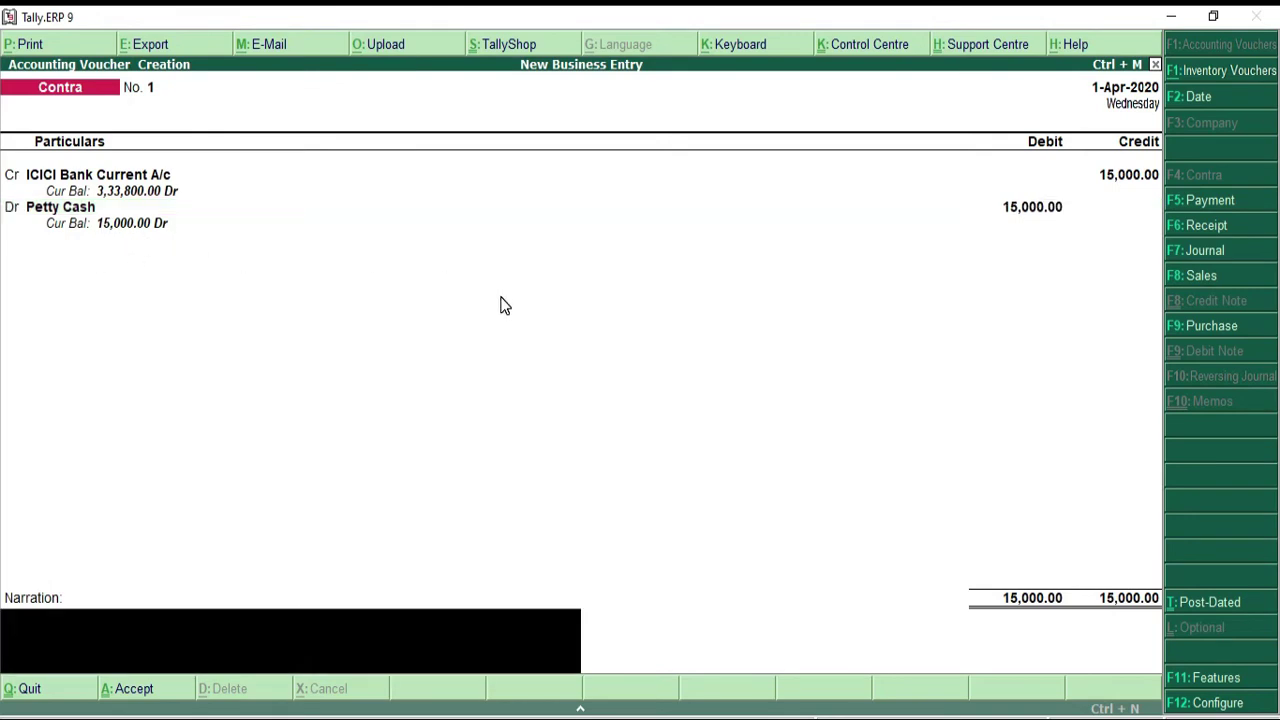
{"action": "key", "text": "Return"}
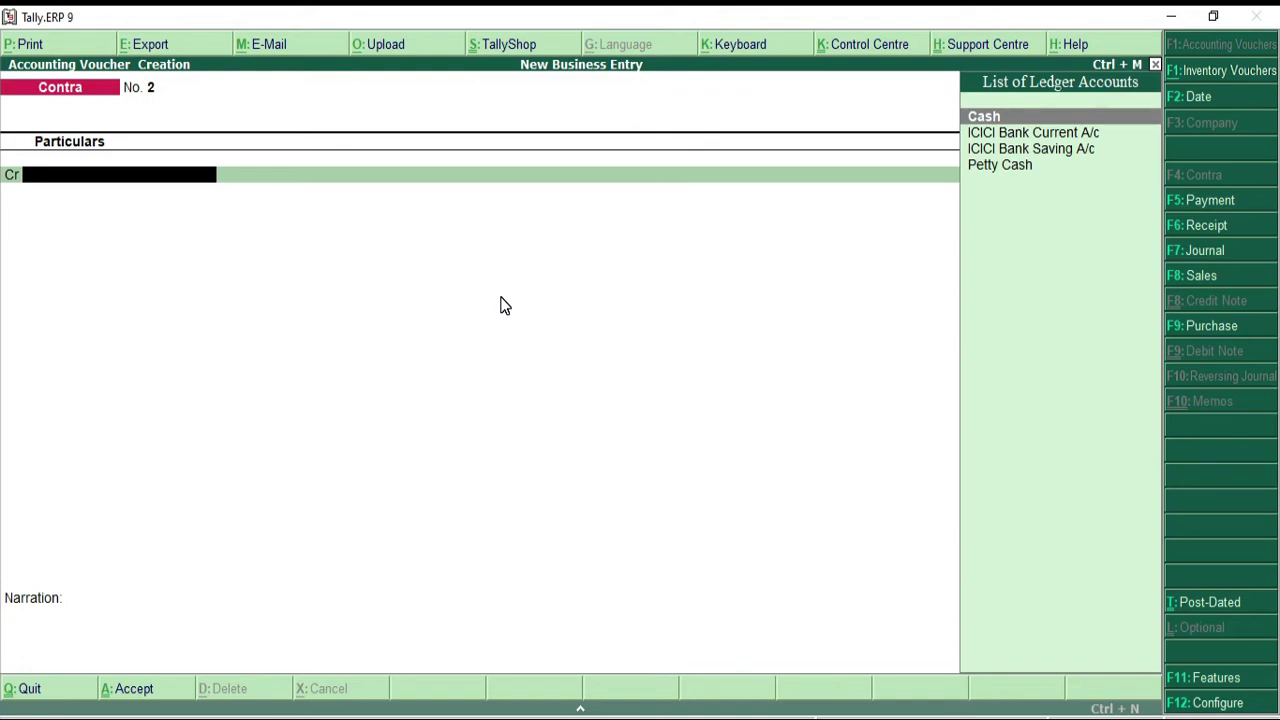
{"action": "key", "text": "Escape"}
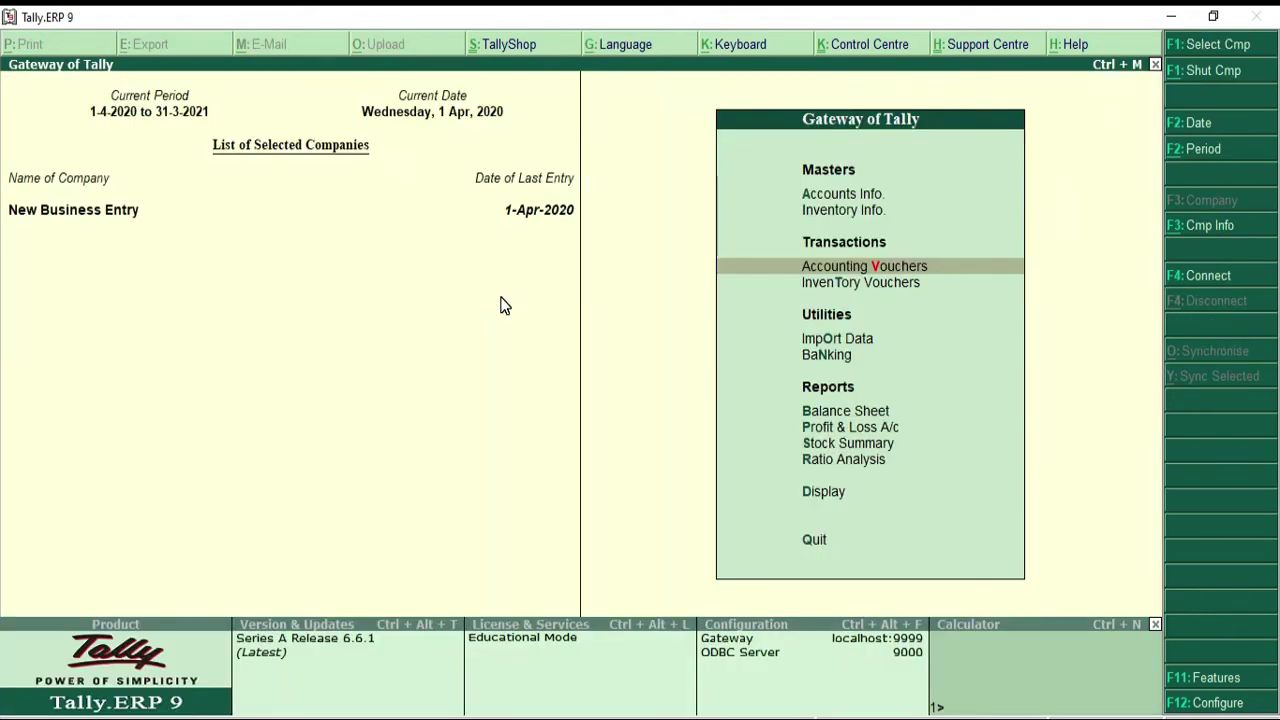
- Review the Petty Cash ledger's vouchers in the account books and return to the Gateway of Tally
{"action": "key", "text": "d"}
{"action": "key", "text": "a"}
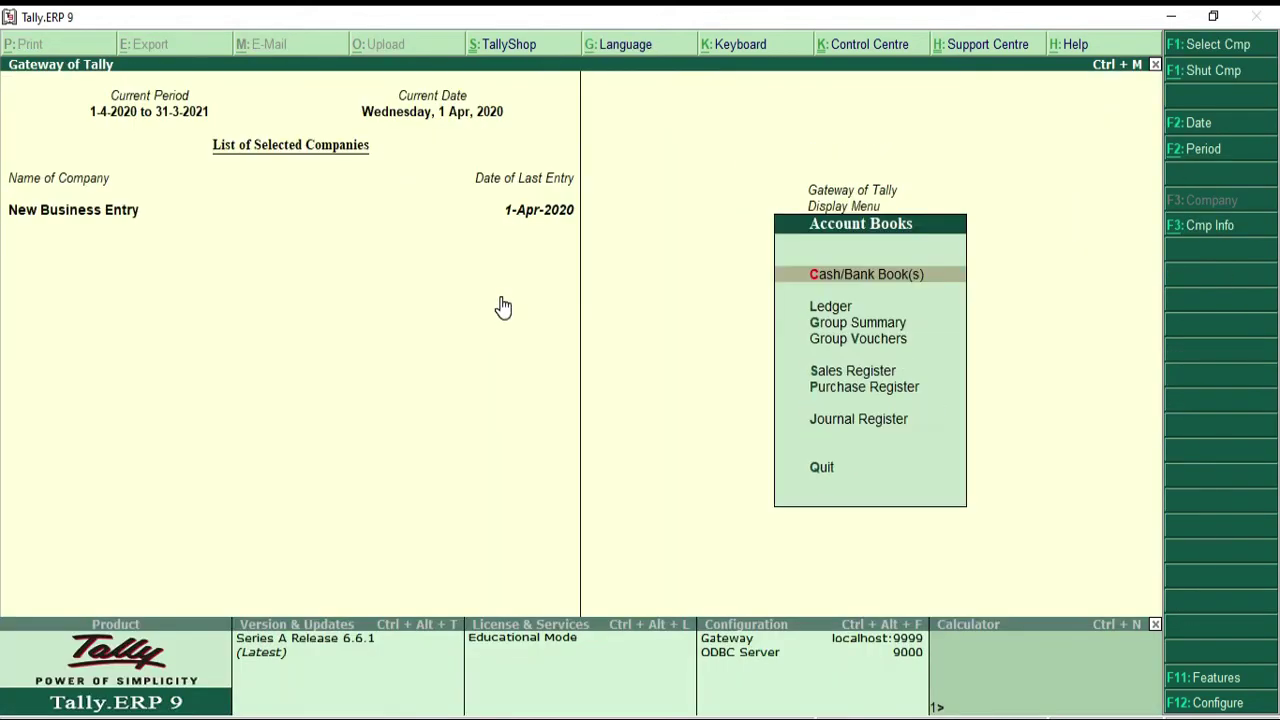
{"action": "type", "text": "lPe"}
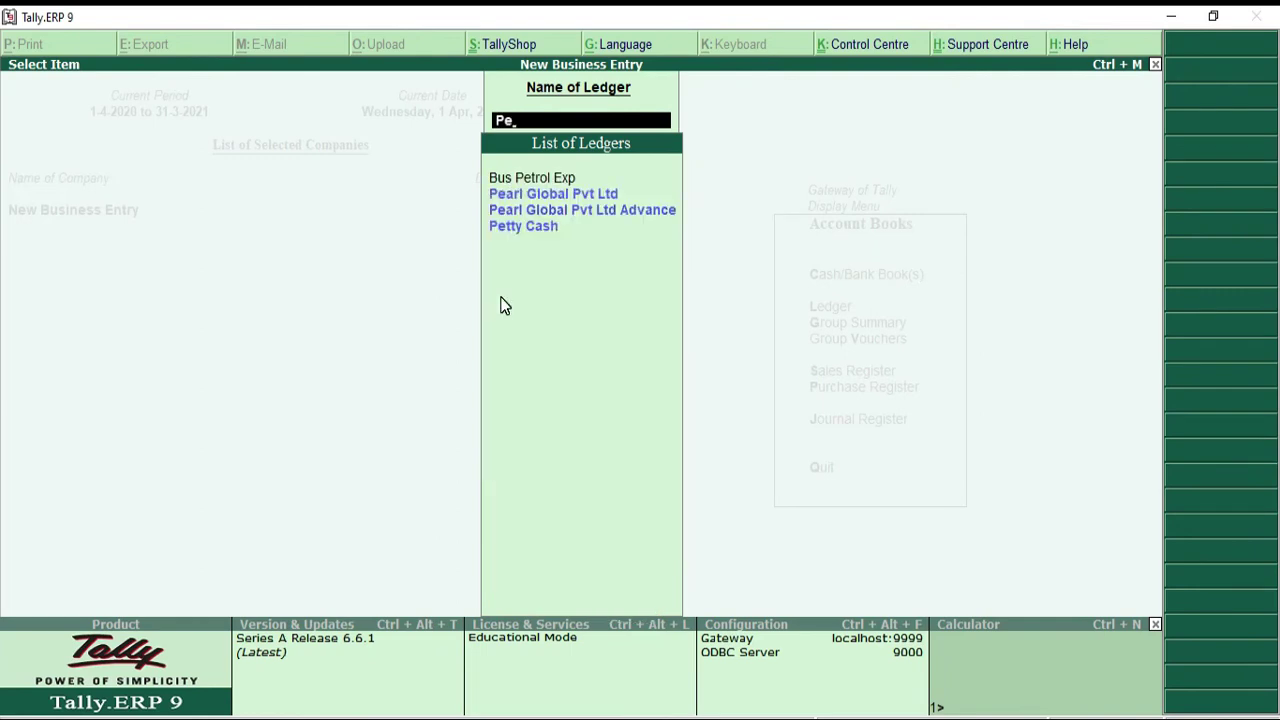
{"action": "key", "text": "Down"}
{"action": "key", "text": "Return"}
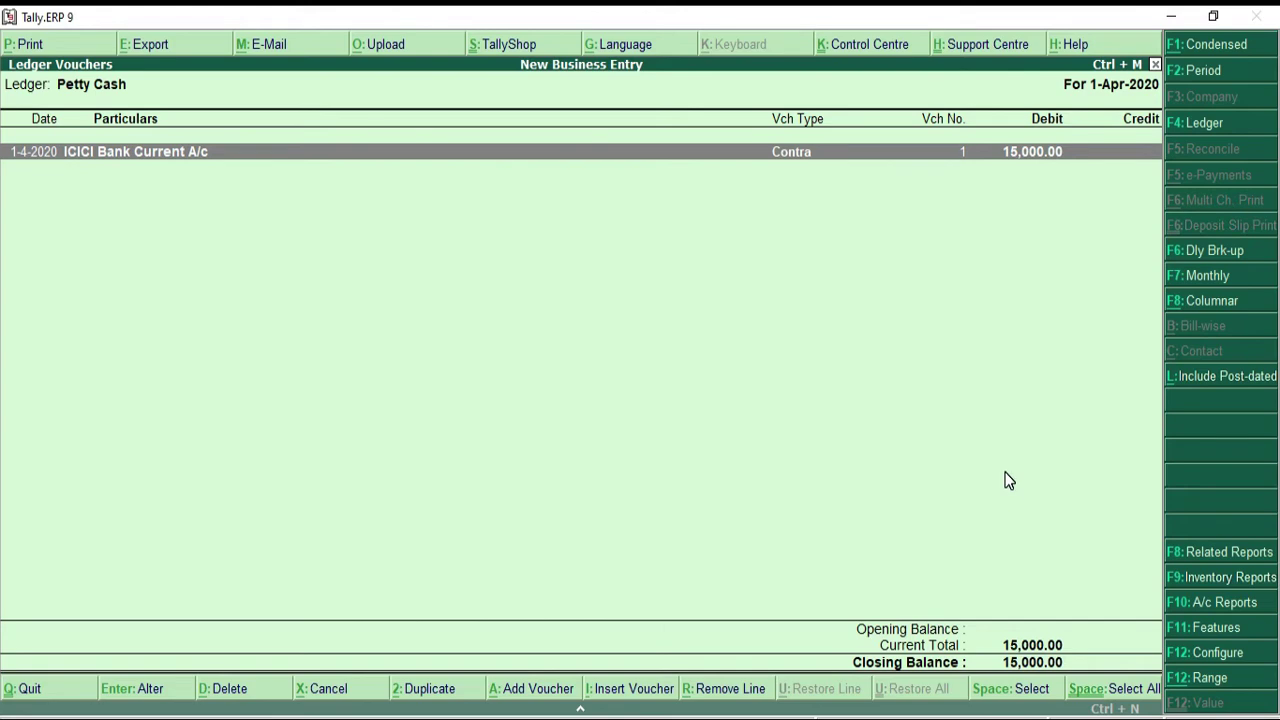
{"action": "key", "text": "Escape"}
{"action": "key", "text": "Escape"}
{"action": "key", "text": "Escape"}
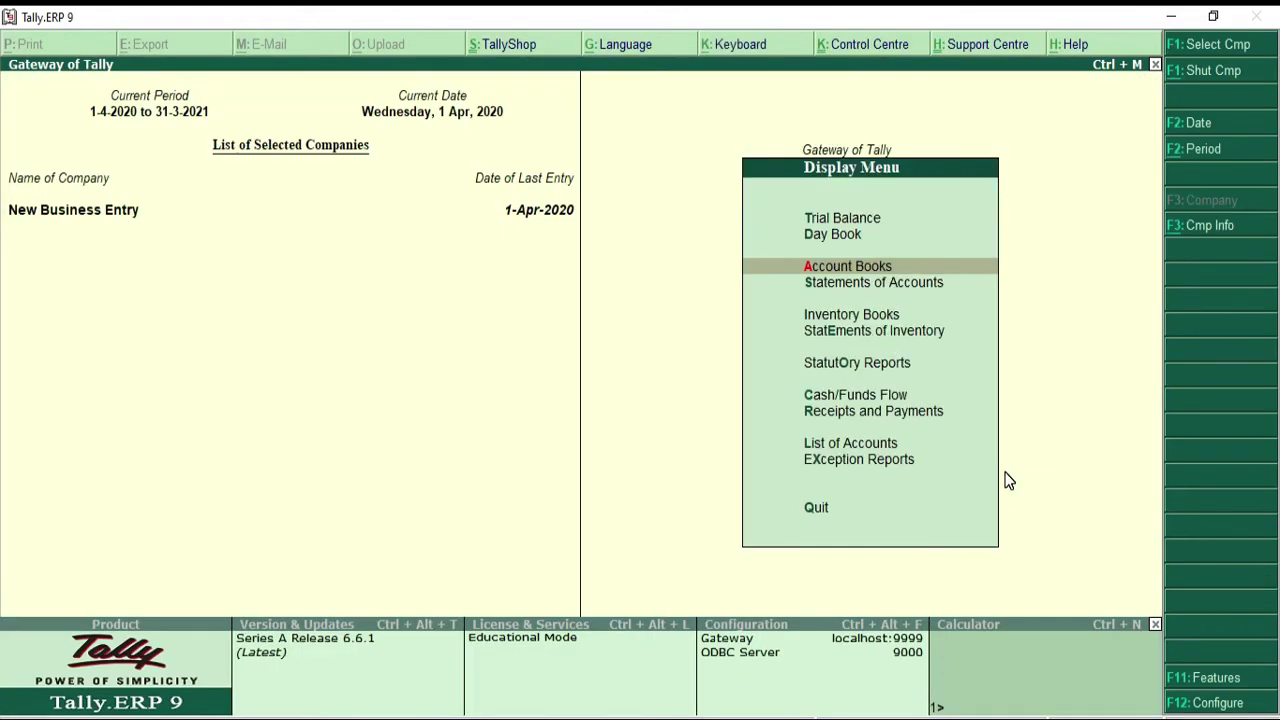
{"action": "key", "text": "Escape"}
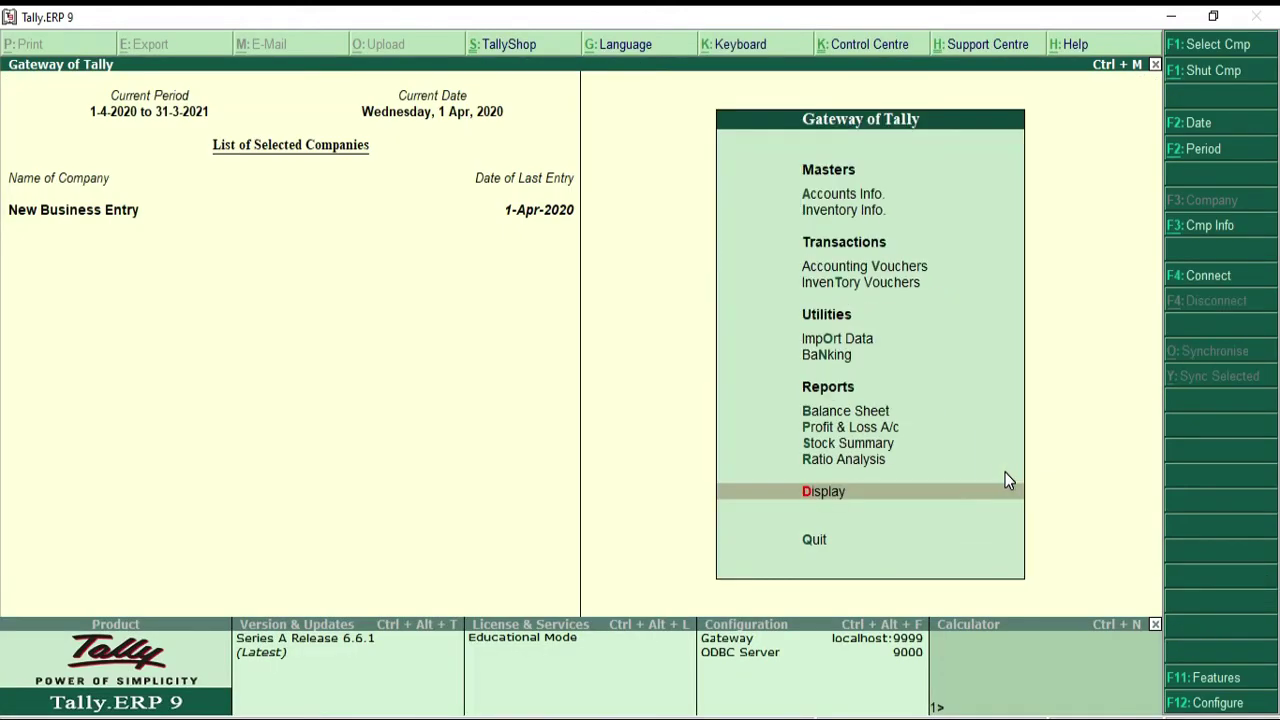
- Check the sweeper payment in the Word transaction list and start a new ledger from a Tally payment voucher
{"action": "key", "text": "v"}
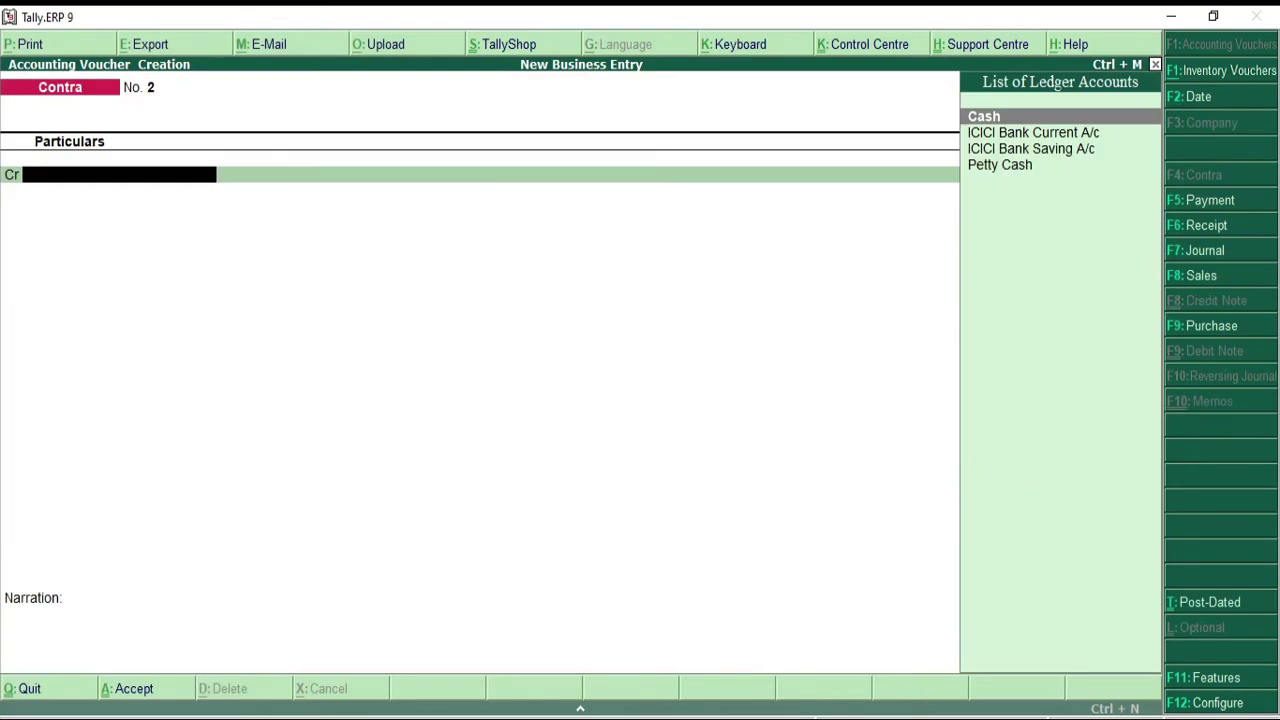
{"action": "key", "text": "alt+Tab"}
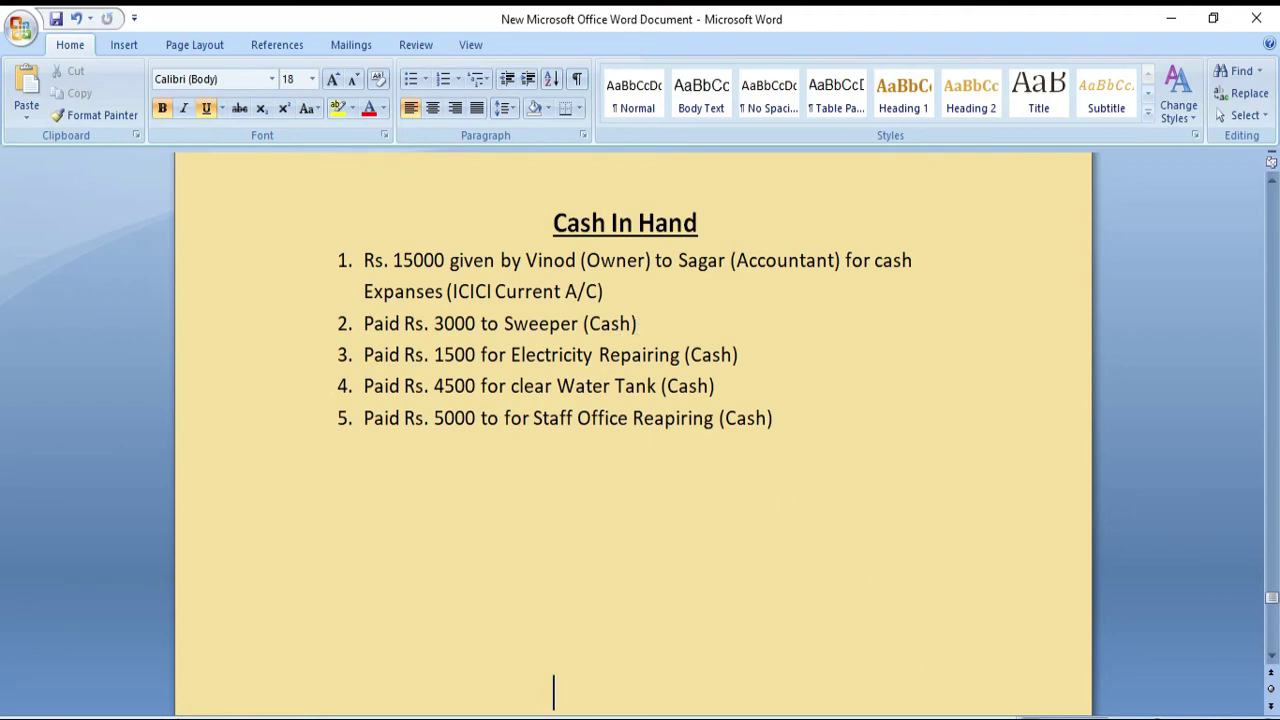
{"action": "key", "text": "alt+Tab"}
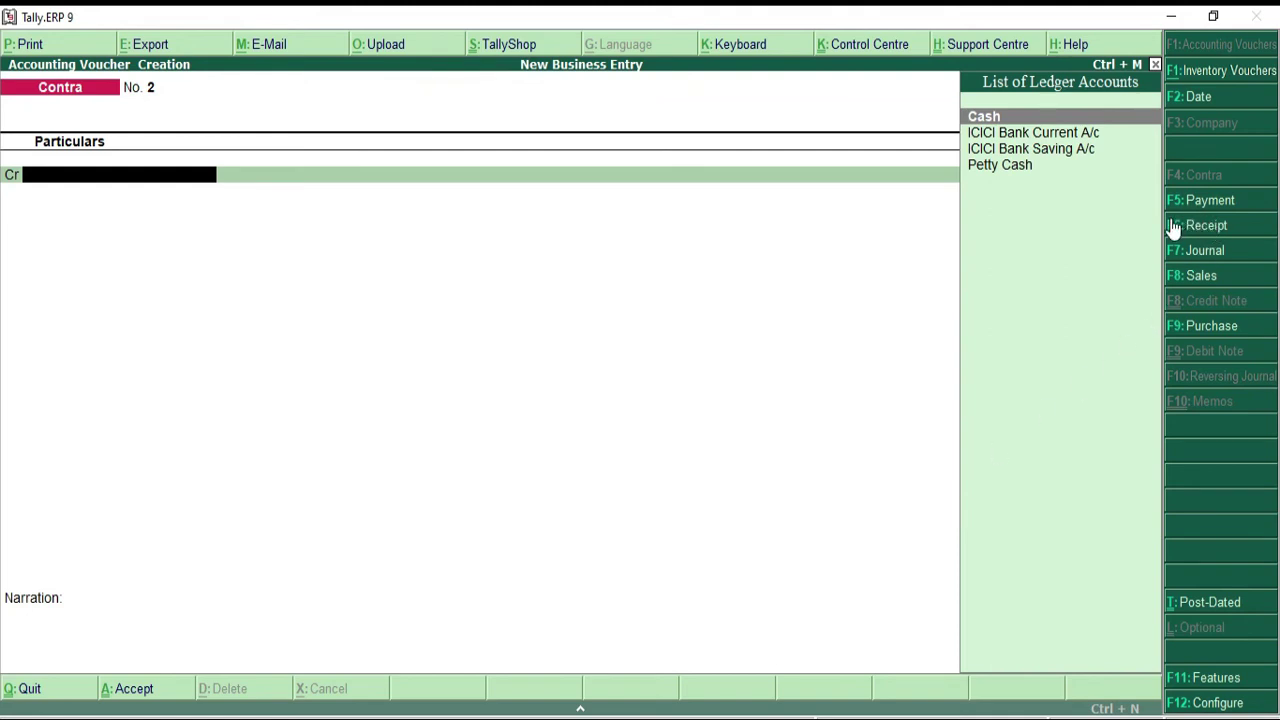
{"action": "key", "text": "F5"}
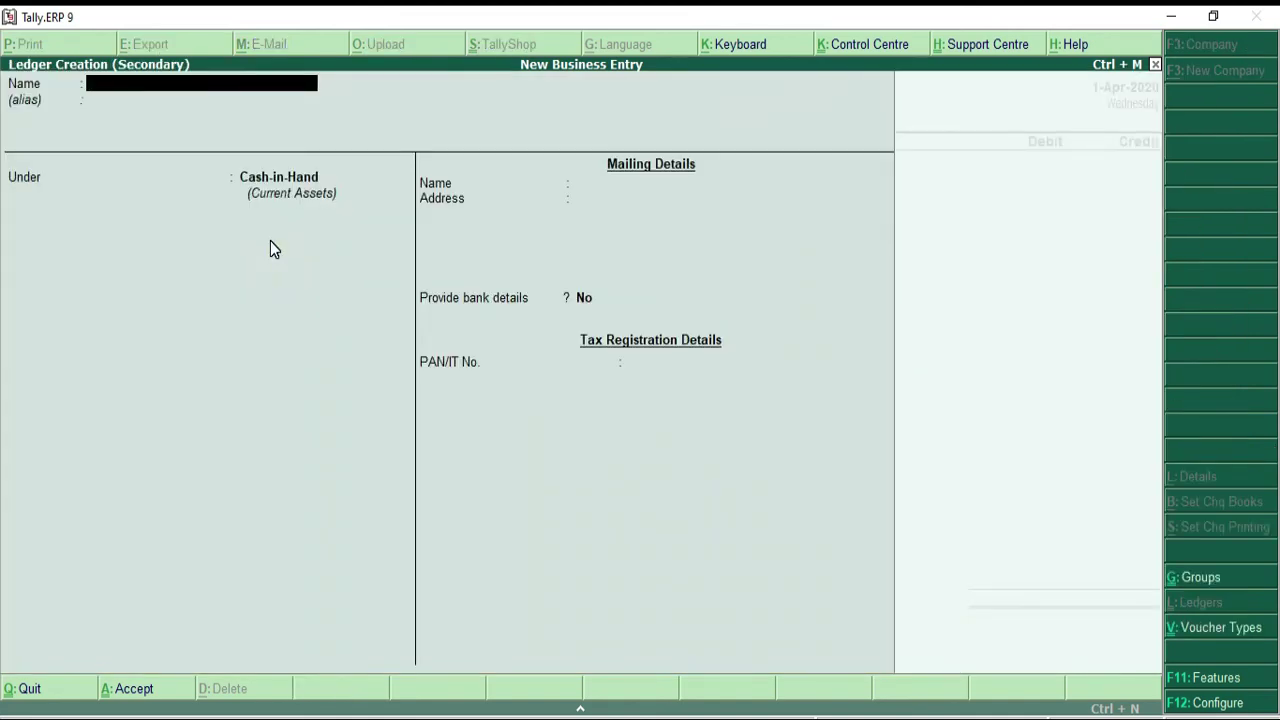
- Name the new ledger Sweeper Exp and place it under Indirect Expenses
{"action": "type", "text": "Sweeper Exp"}
{"action": "key", "text": "Return"}
{"action": "key", "text": "Return"}
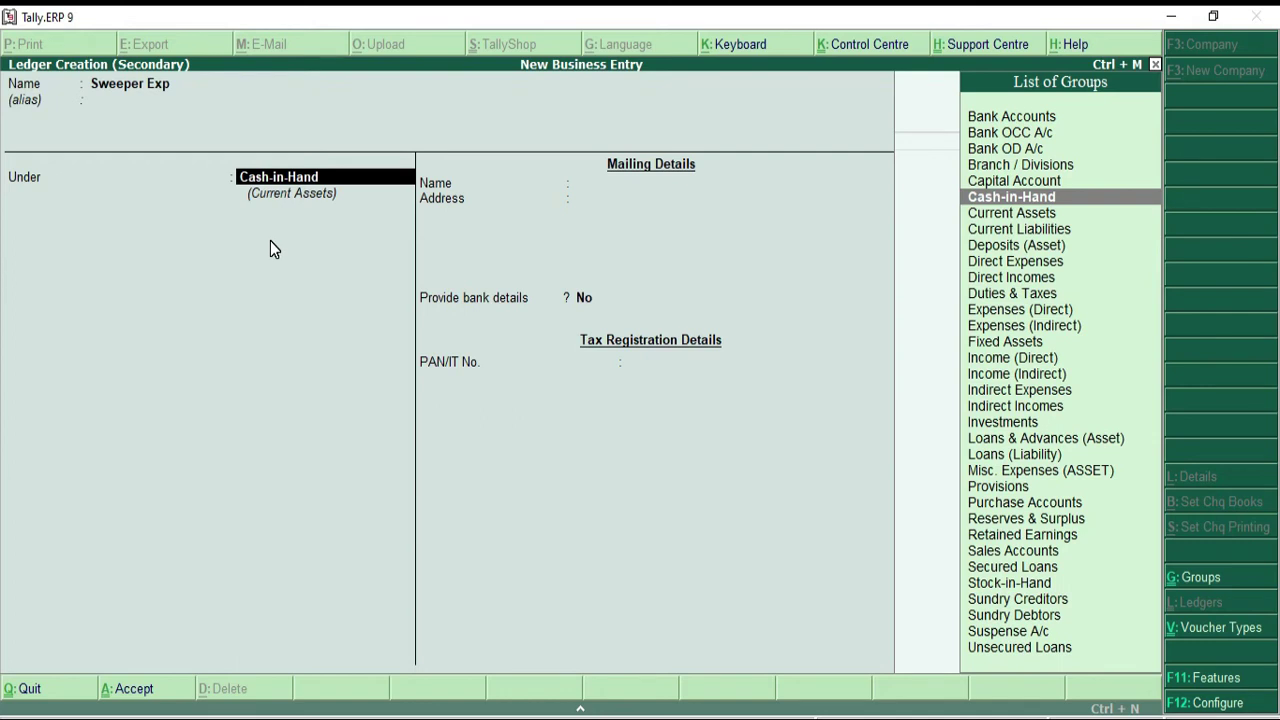
{"action": "type", "text": "Ind"}
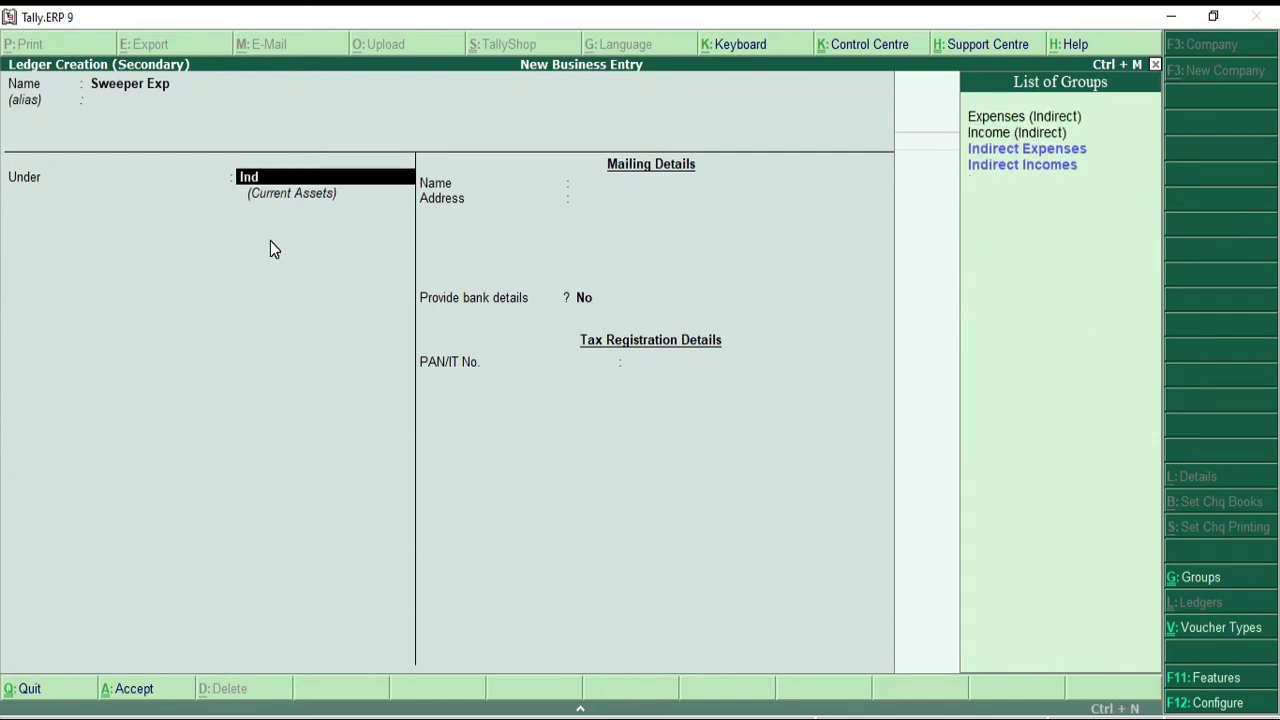
{"action": "key", "text": "Return"}
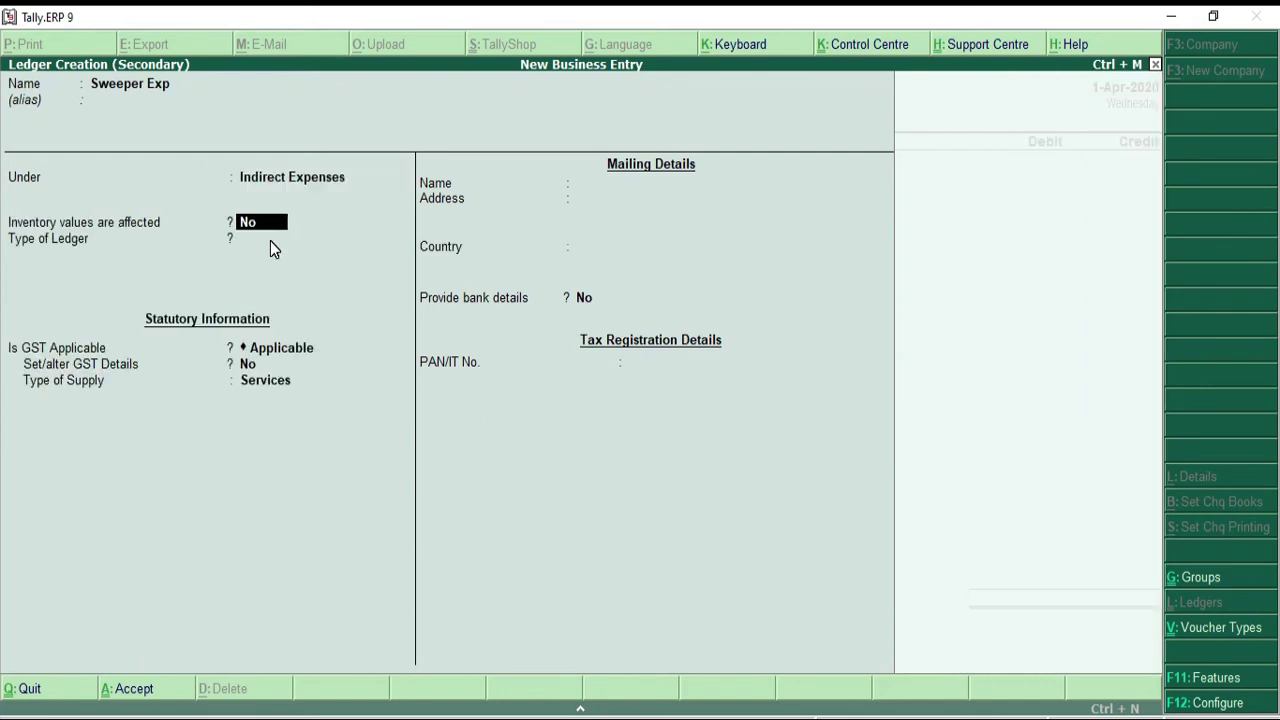
- Set GST to Not Applicable for the Sweeper Exp ledger, keep the other defaults and save it
{"action": "key", "text": "Return"}
{"action": "key", "text": "Return"}
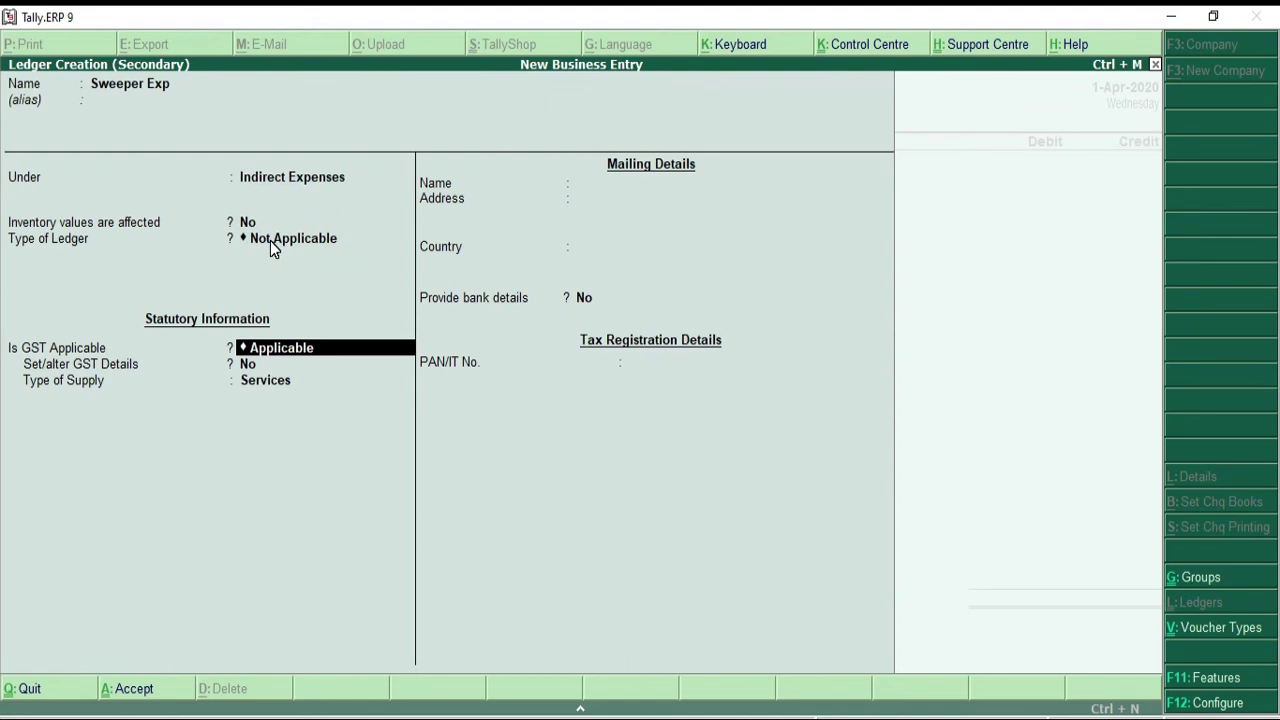
{"action": "type", "text": "N"}
{"action": "key", "text": "Return"}
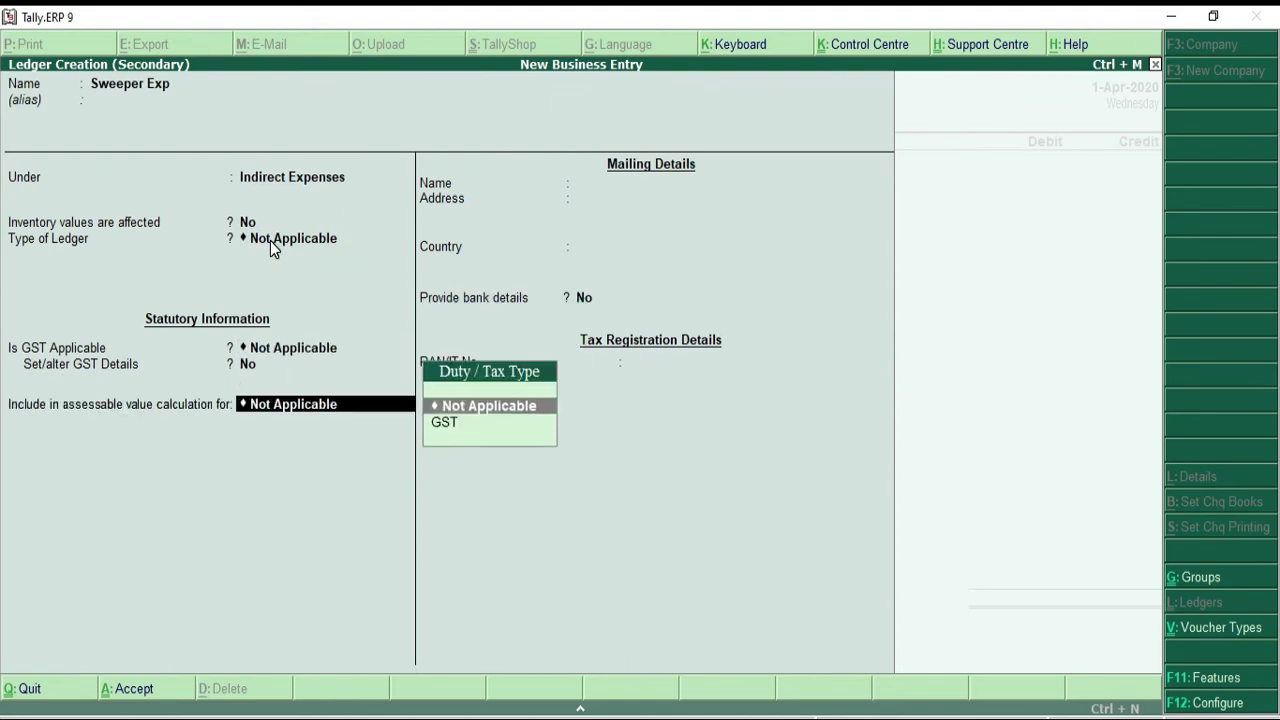
{"action": "key", "text": "Return"}
{"action": "key", "text": "Return"}
{"action": "key", "text": "y"}
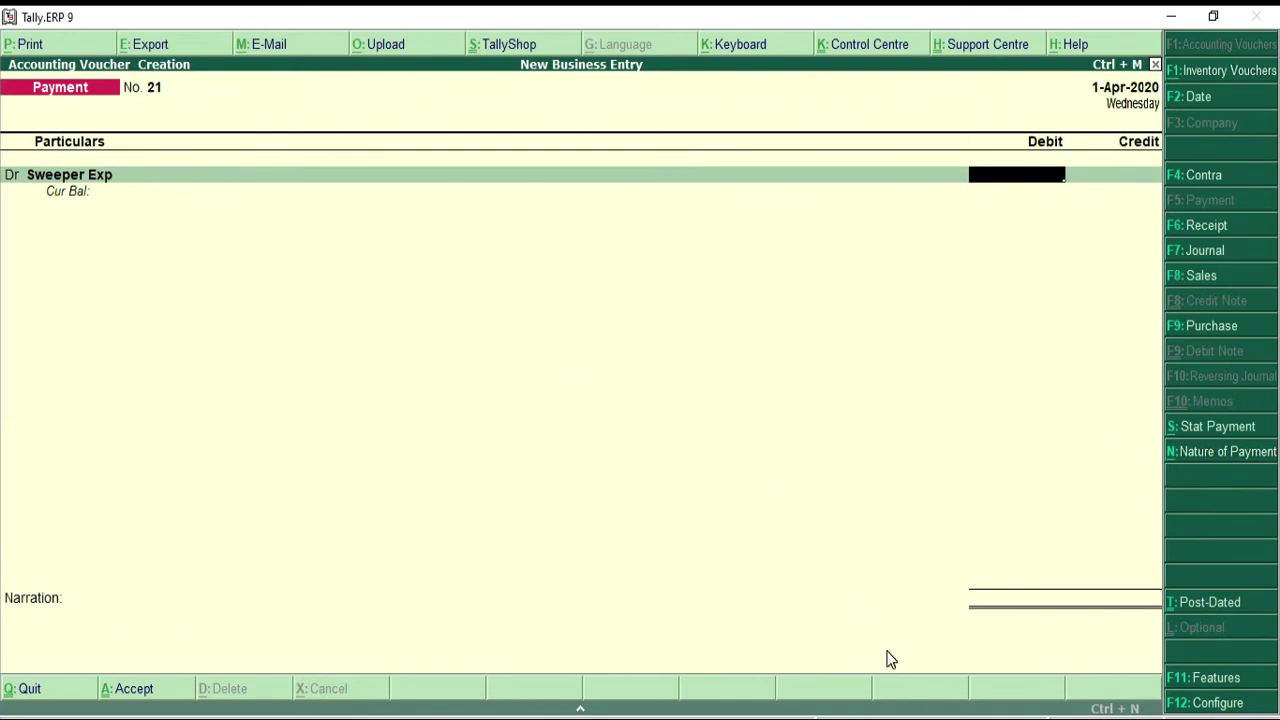
- Check the sweeper amount in the Word document, debit Sweeper Exp with 3000 in Tally and begin the credit line
{"action": "key", "text": "alt+Tab"}
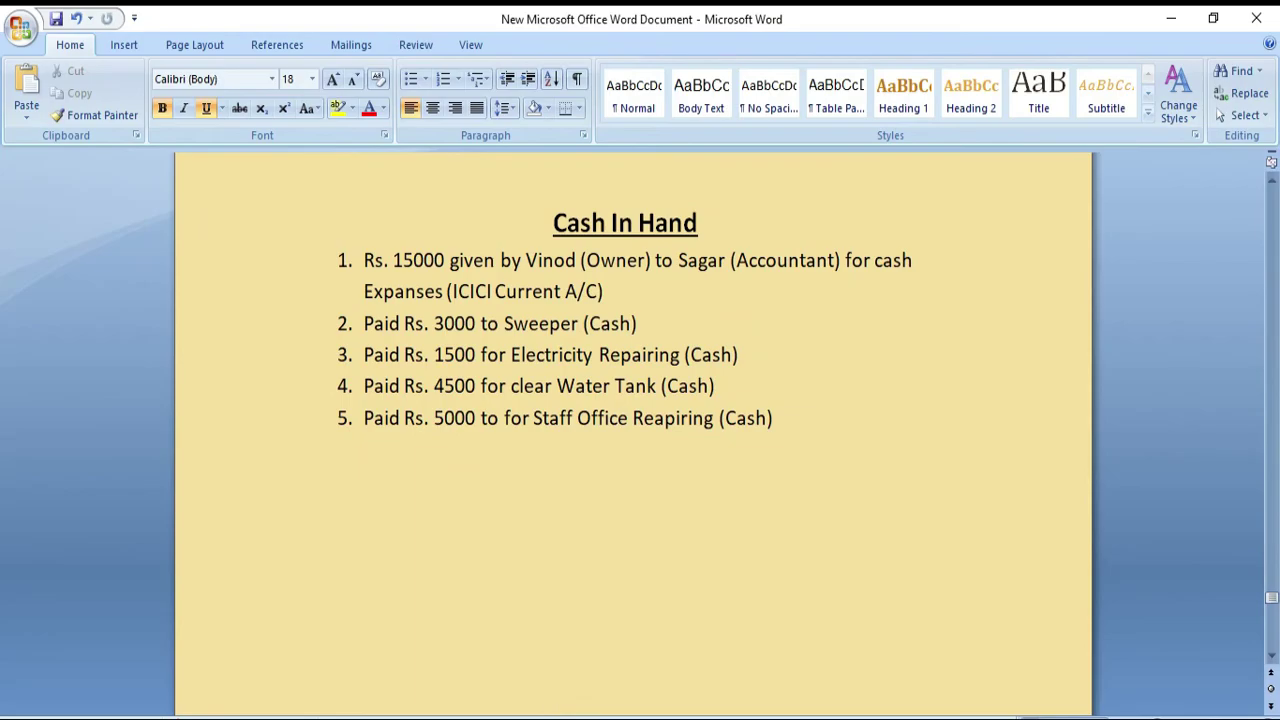
{"action": "key", "text": "alt+Tab"}
{"action": "type", "text": "3000"}
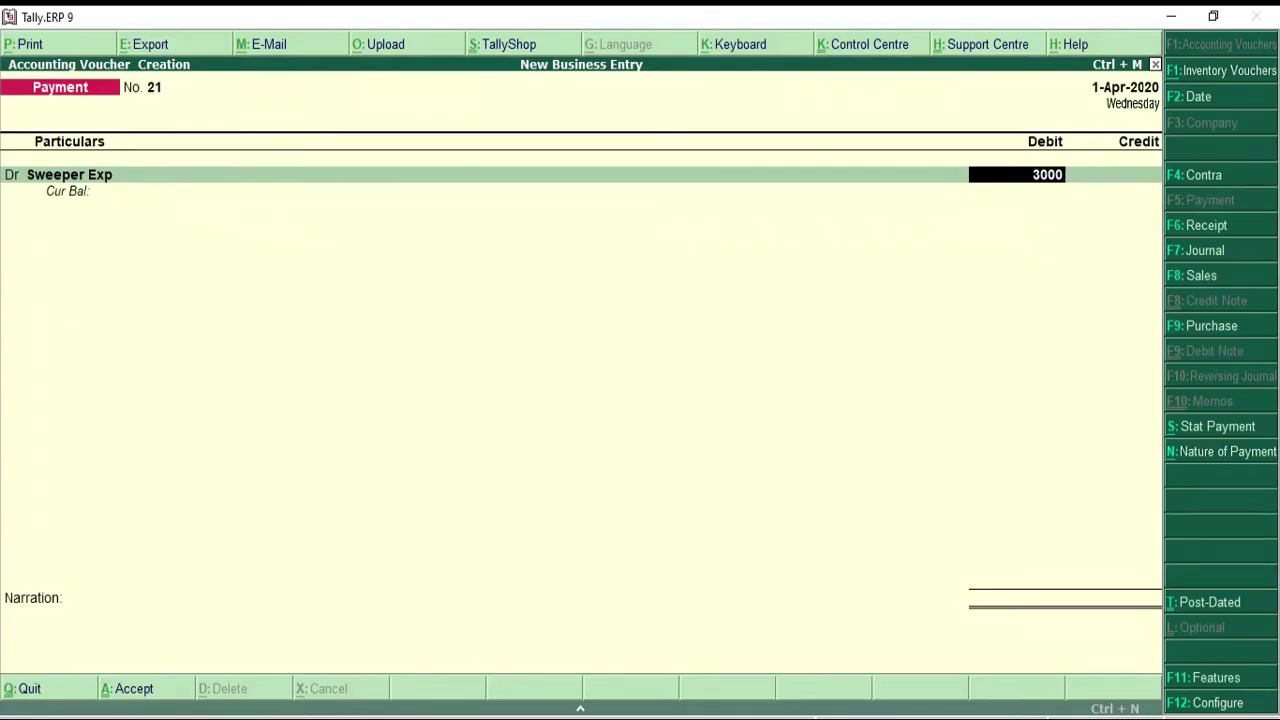
{"action": "key", "text": "Return"}
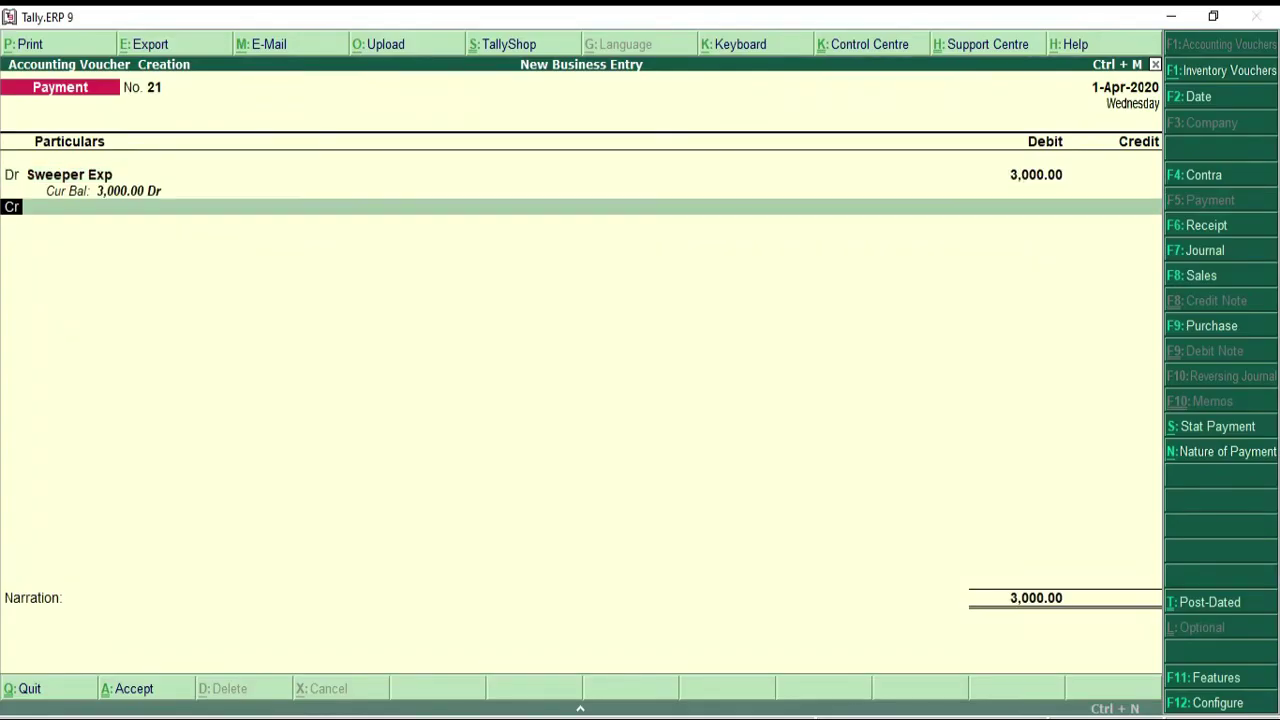
{"action": "key", "text": "Return"}
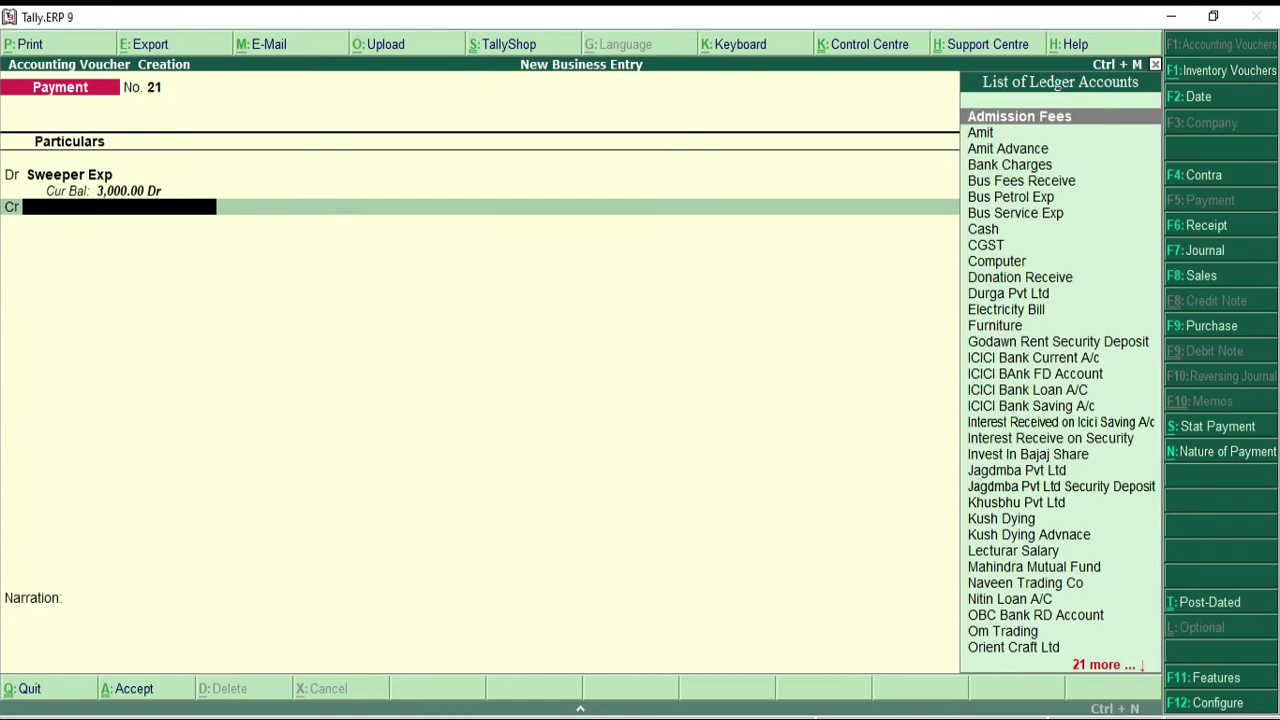
- Credit Petty Cash with 3,000 for the sweeper expense and save the payment voucher without a narration
{"action": "type", "text": "Pe"}
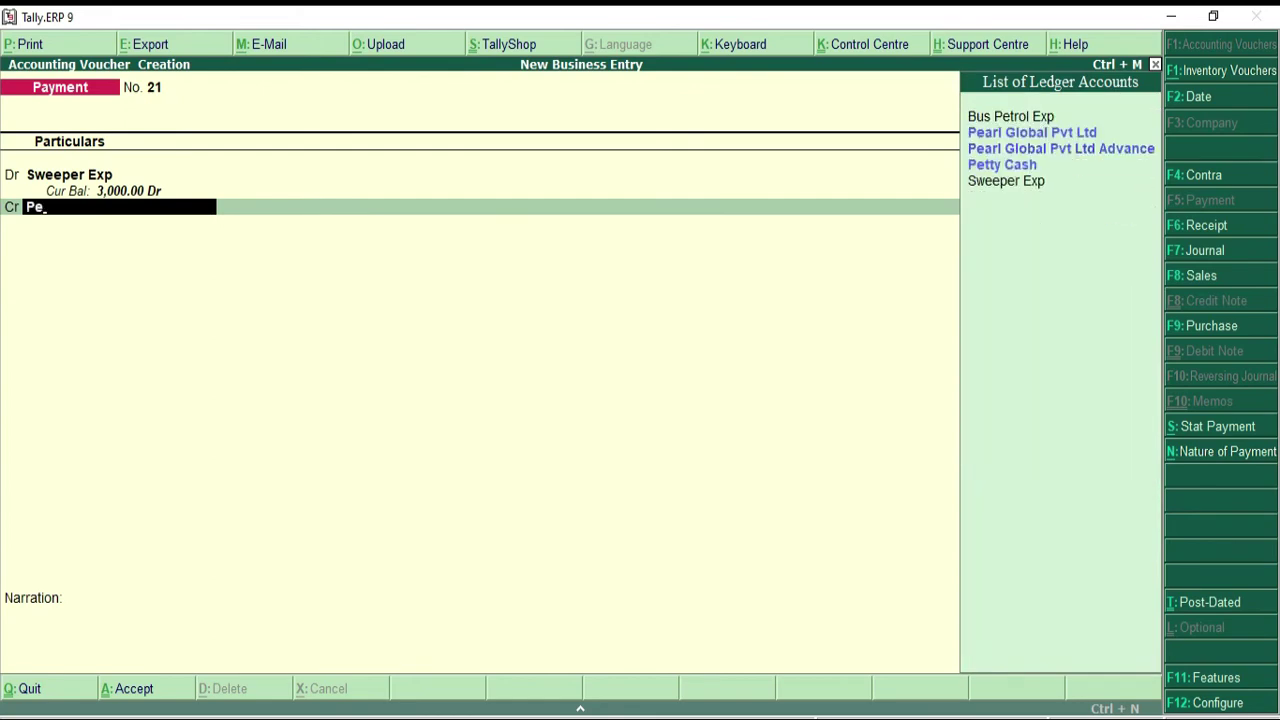
{"action": "key", "text": "Up"}
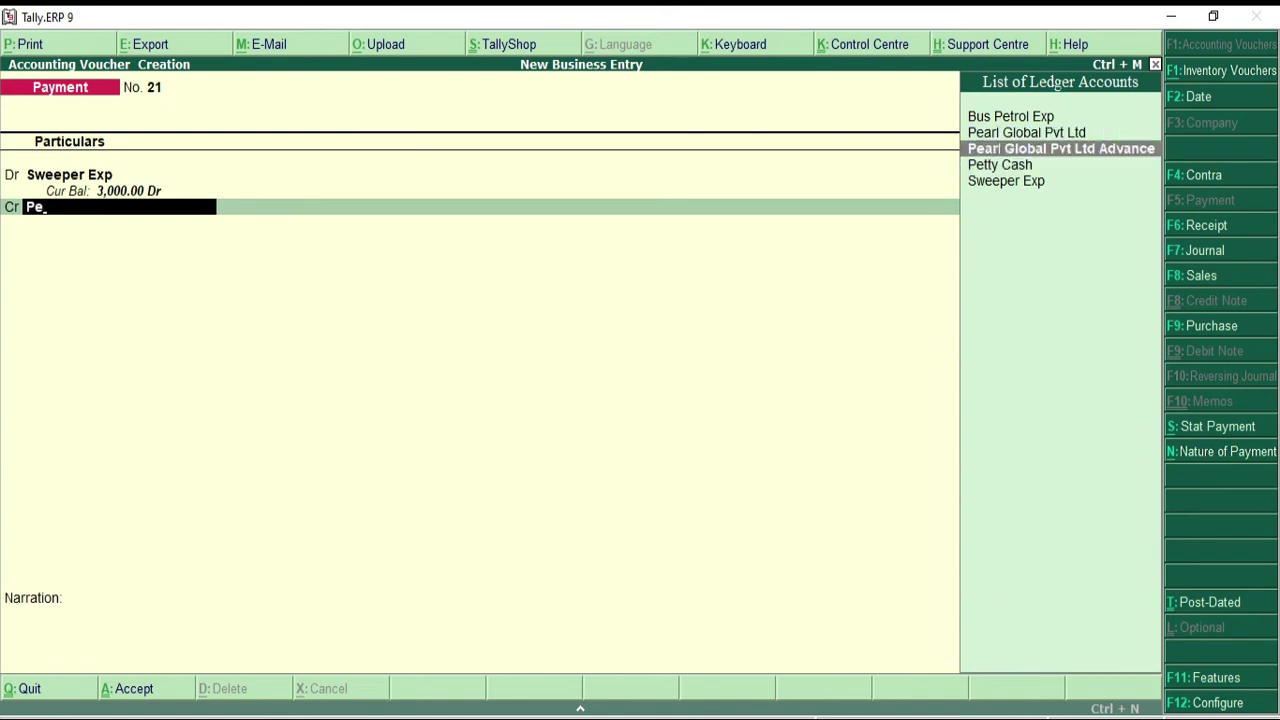
{"action": "key", "text": "Down"}
{"action": "key", "text": "Return"}
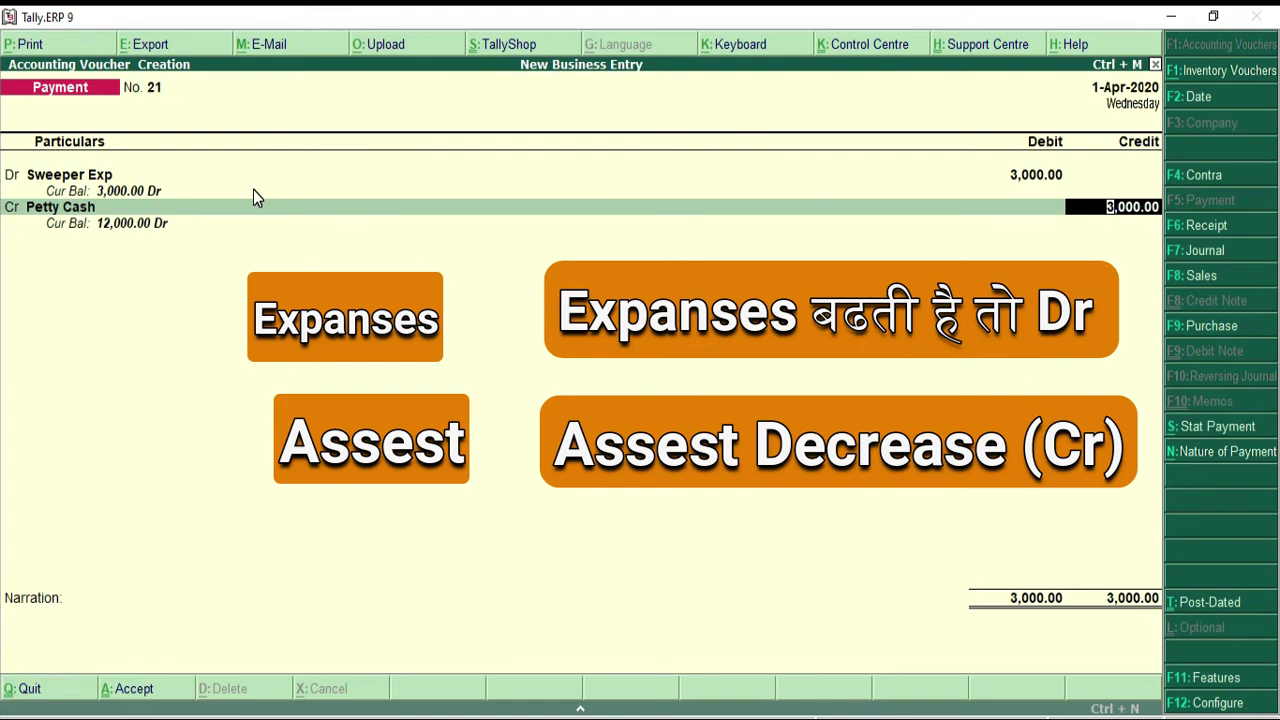
{"action": "key", "text": "Return"}
{"action": "key", "text": "Return"}
{"action": "key", "text": "Return"}
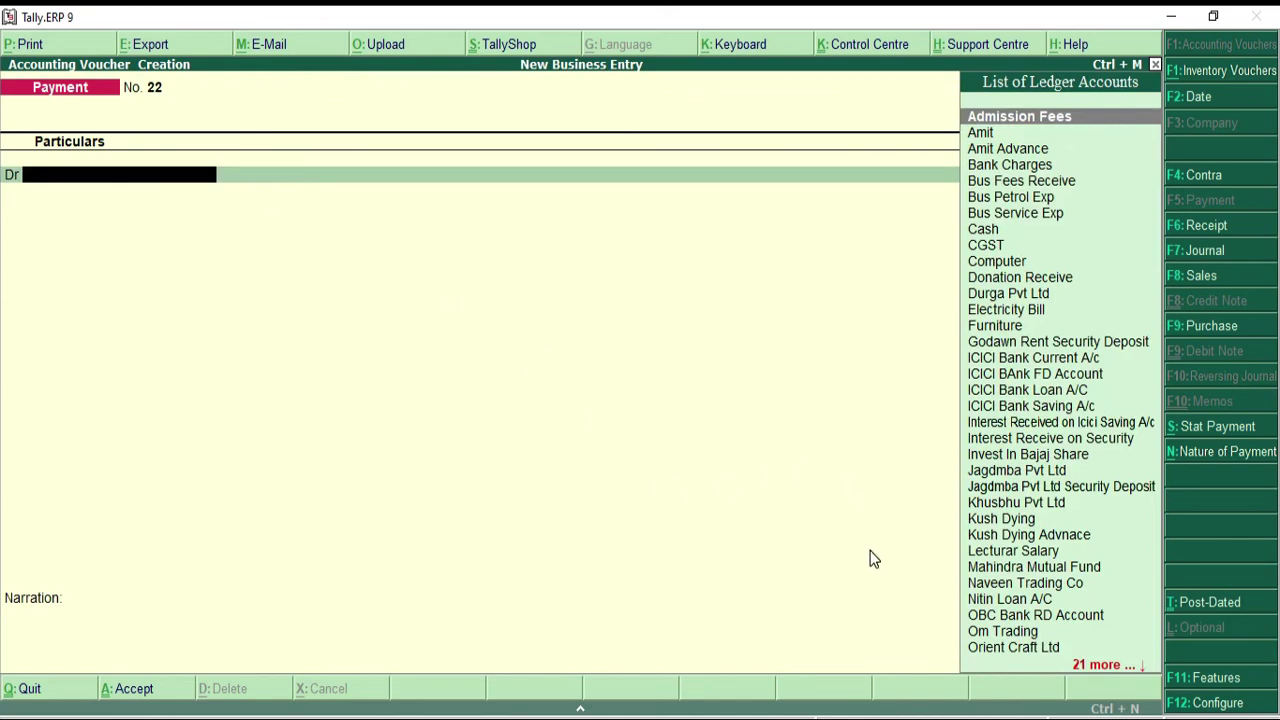
- Check the electricity repairing payment in the Word list, then in Tally start a ledger named Electricity Repairing Expanses under Indirect Expenses
{"action": "key", "text": "alt+Tab"}
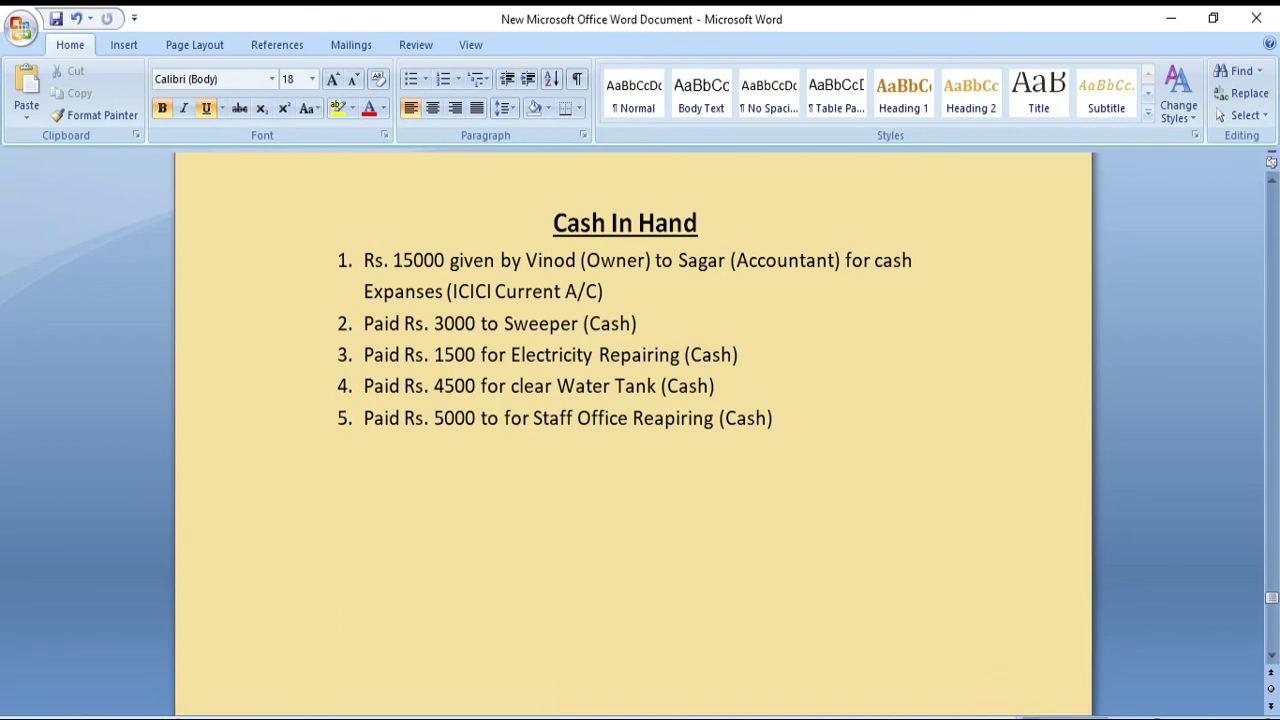
{"action": "key", "text": "alt+Tab"}
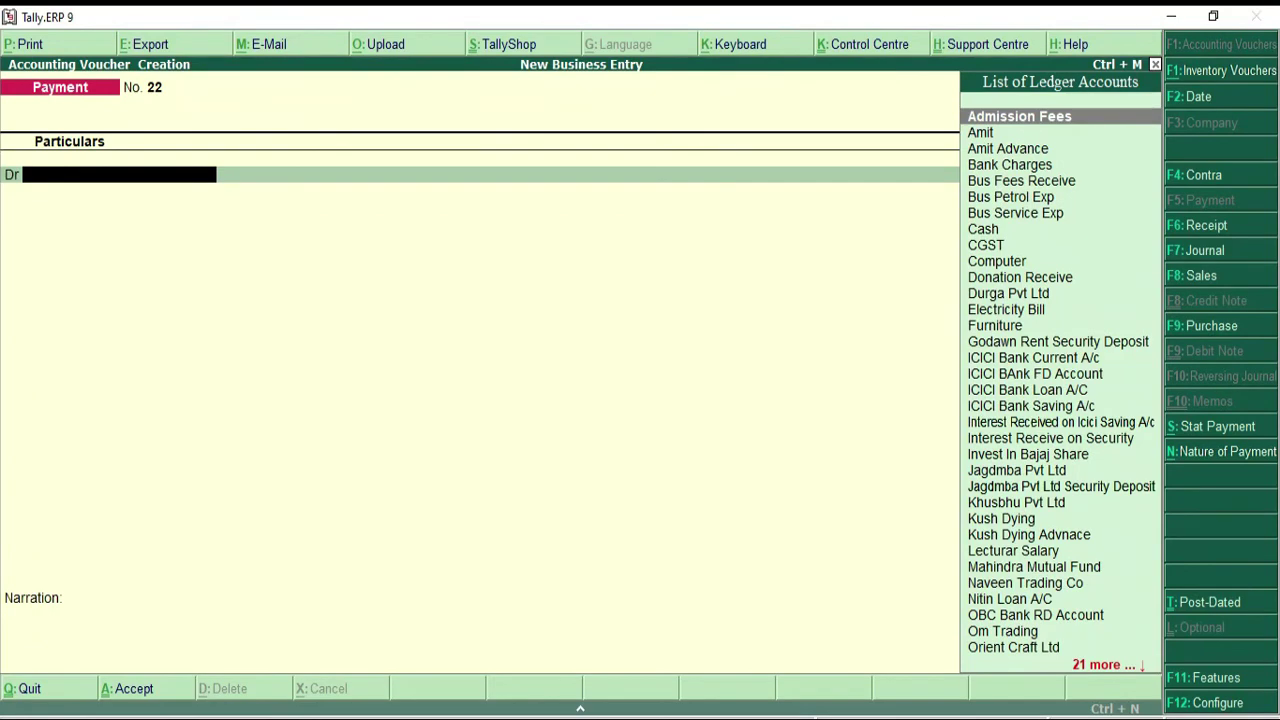
{"action": "key", "text": "alt+c"}
{"action": "type", "text": "Ele"}
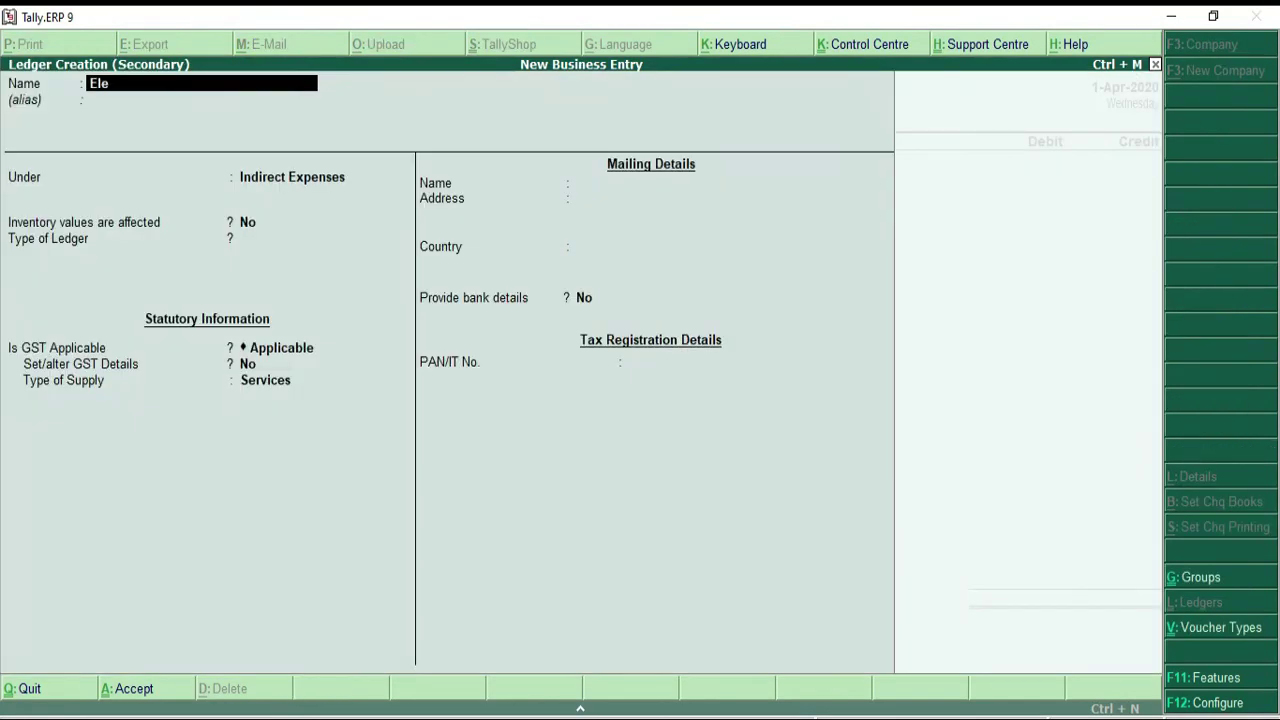
{"action": "type", "text": "ctricity Repairing Expanss"}
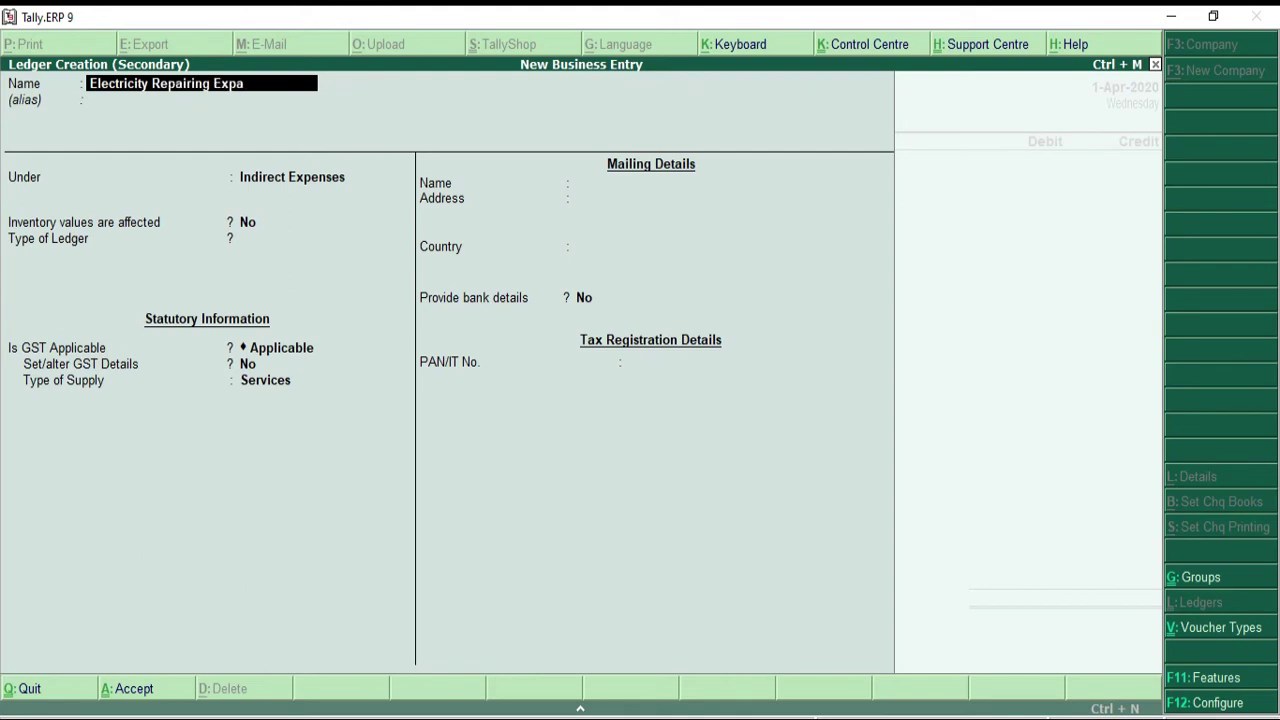
{"action": "key", "text": "BackSpace"}
{"action": "type", "text": "e"}
{"action": "key", "text": "Return"}
{"action": "key", "text": "Return"}
{"action": "key", "text": "Return"}
- Set GST to Not Applicable for the Electricity Repairing Expanses ledger, keep the other defaults and save it
{"action": "key", "text": "Return"}
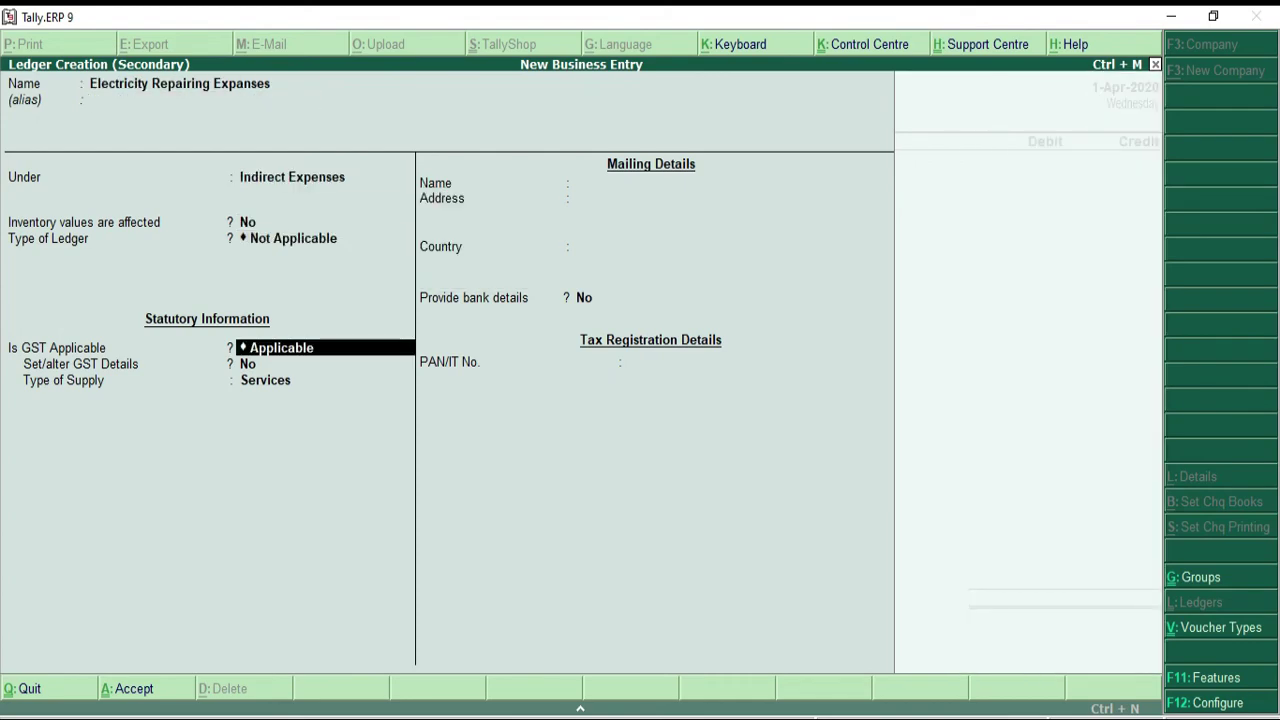
{"action": "type", "text": "n"}
{"action": "key", "text": "Return"}
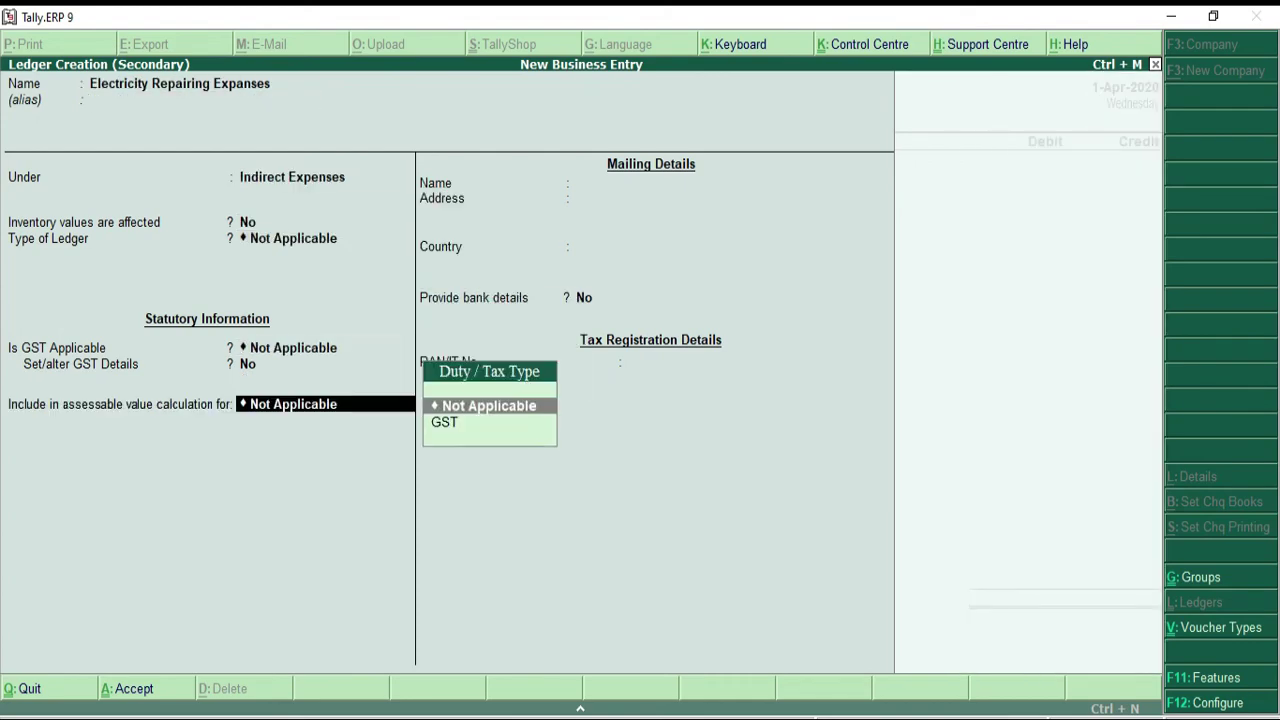
{"action": "key", "text": "Return"}
{"action": "key", "text": "Return"}
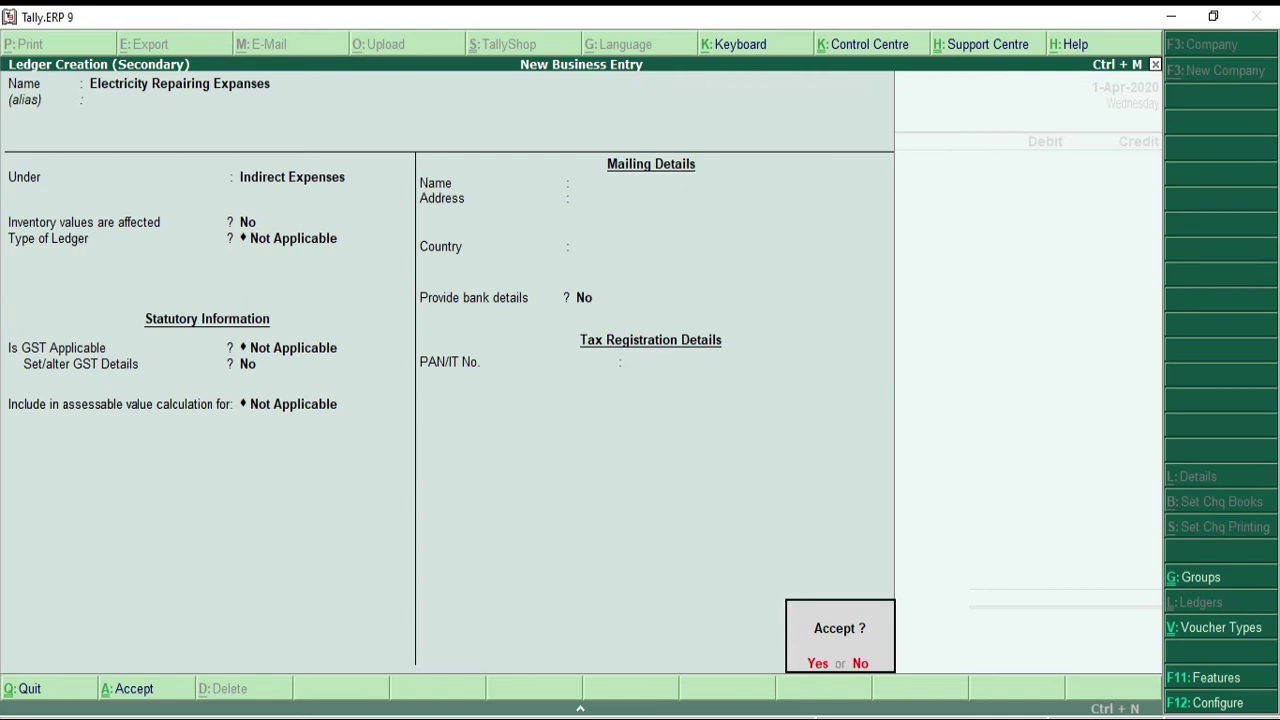
{"action": "key", "text": "Return"}
- Debit Electricity Repairing Expanses with 1500, credit Petty Cash with the same amount and save the payment voucher
{"action": "type", "text": "1500"}
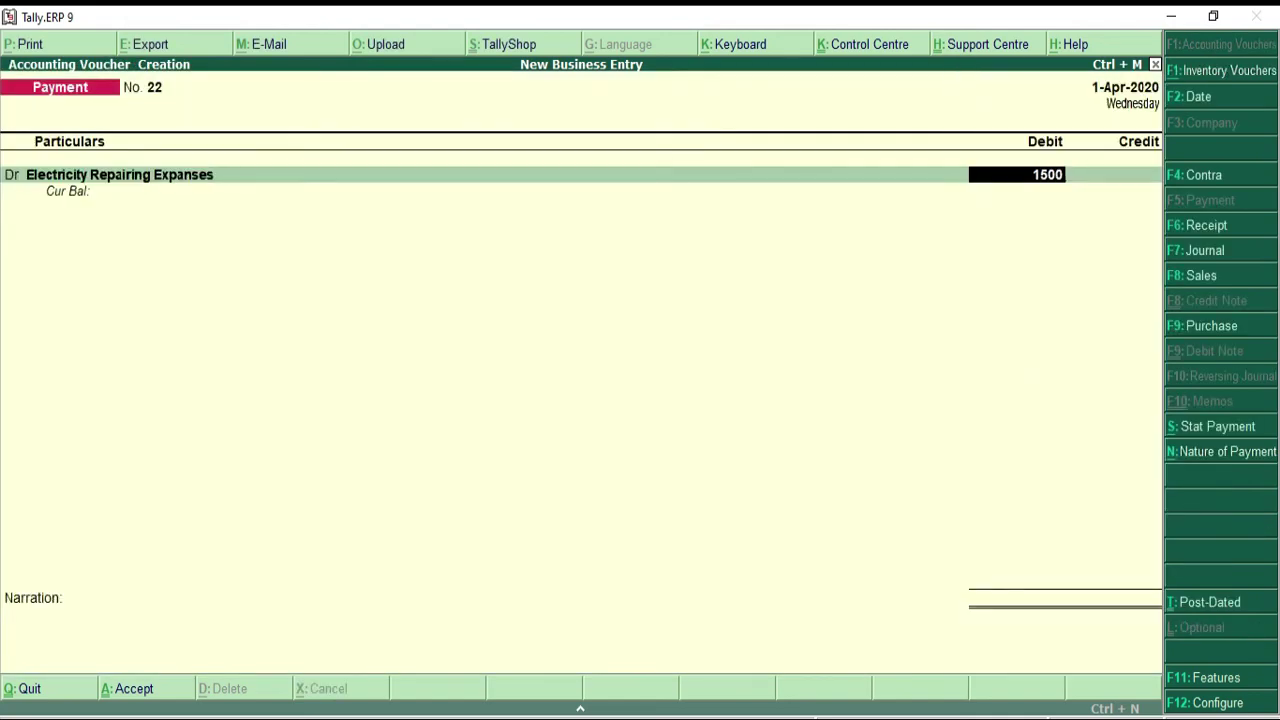
{"action": "key", "text": "Return"}
{"action": "key", "text": "Return"}
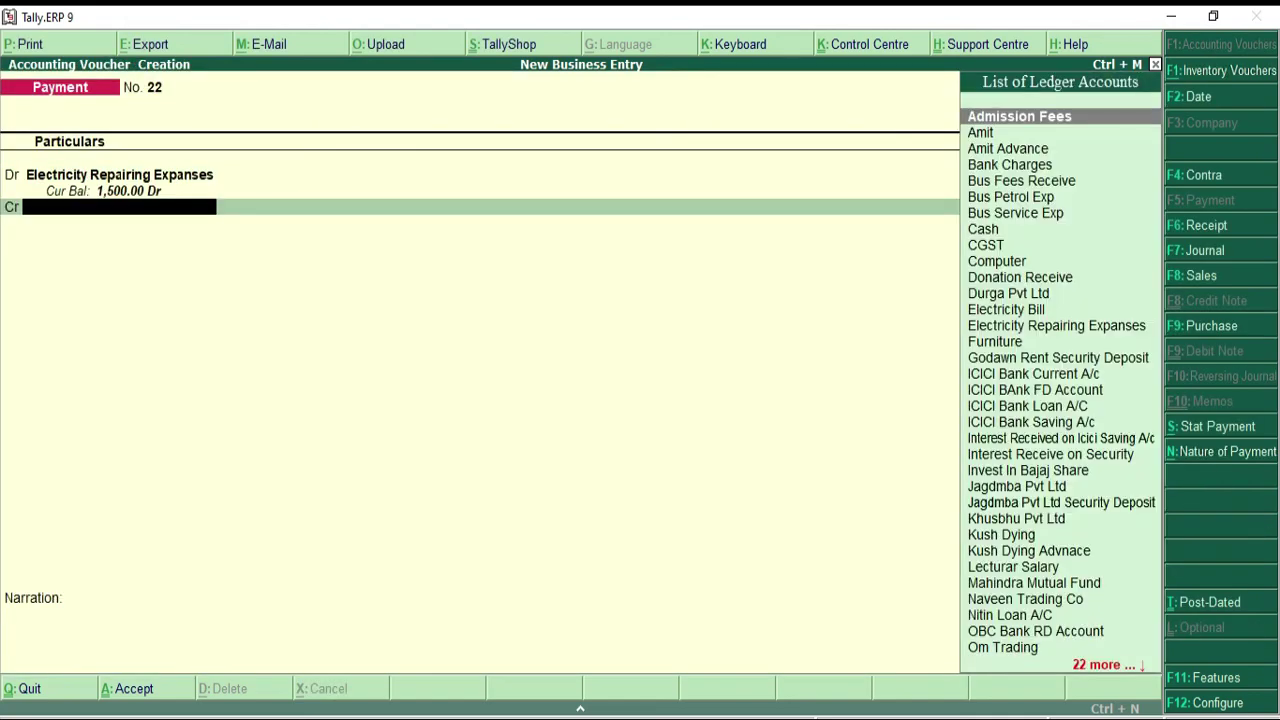
{"action": "type", "text": "Pe"}
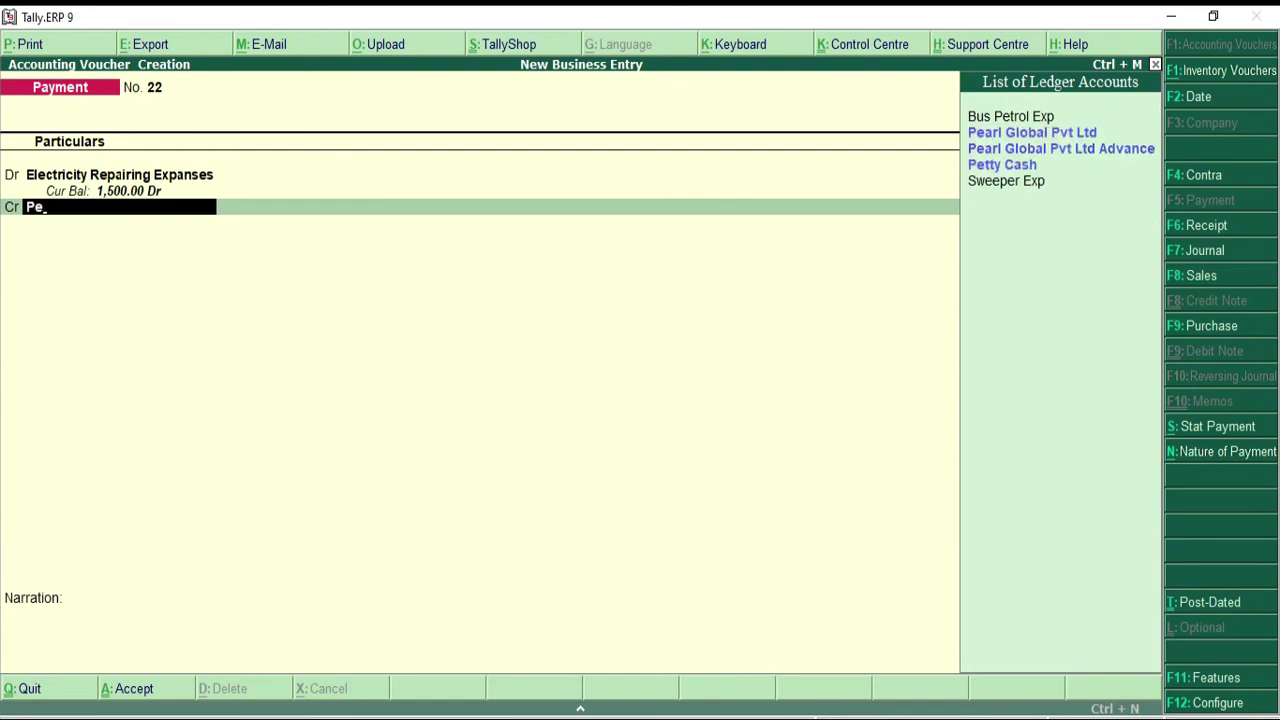
{"action": "type", "text": "t"}
{"action": "key", "text": "Return"}
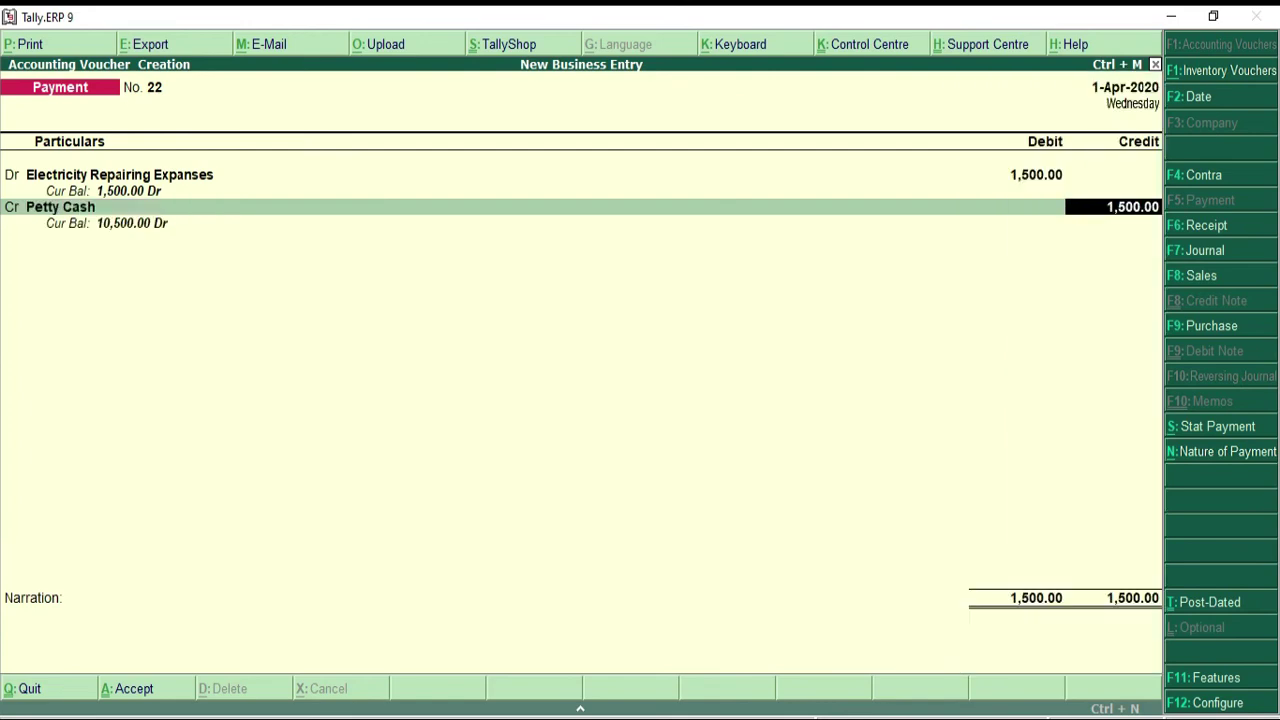
{"action": "key", "text": "Return"}
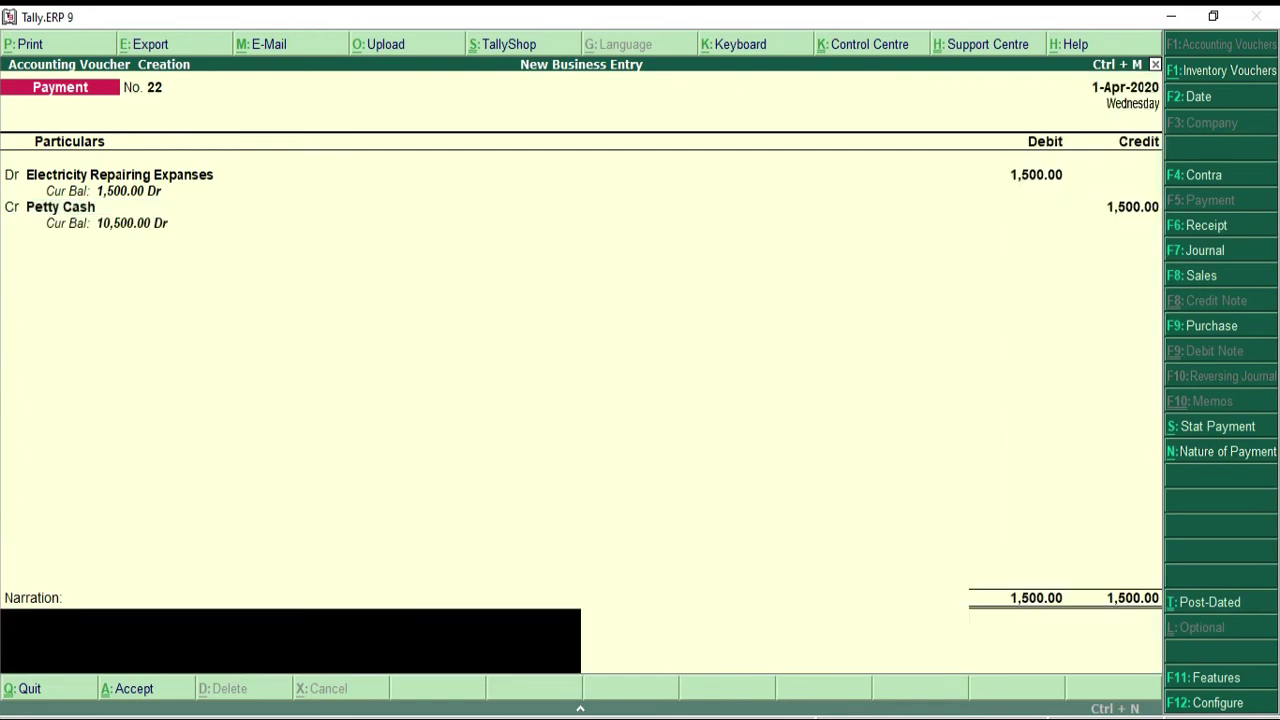
{"action": "key", "text": "Return"}
{"action": "key", "text": "Return"}
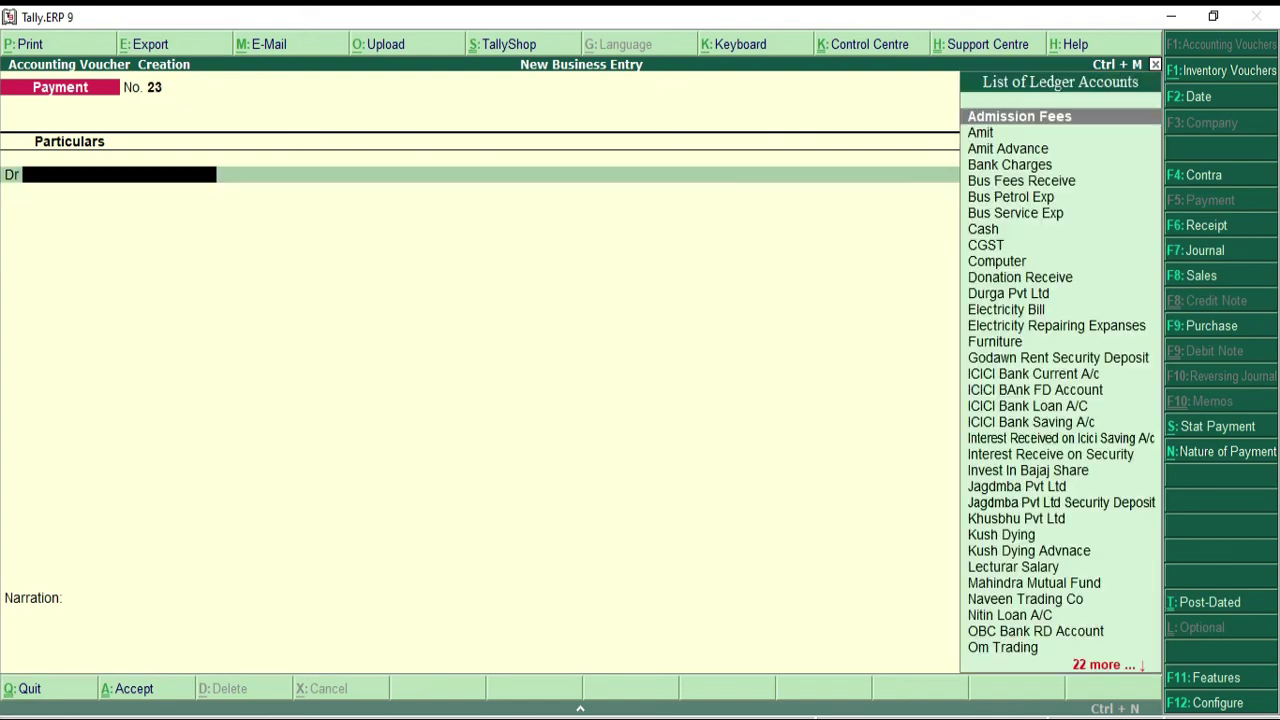
- Check the water tank payment in the Word list, then in Tally start a ledger named Water Tank Clearing Exp under Indirect Expenses
{"action": "key", "text": "alt+Tab"}
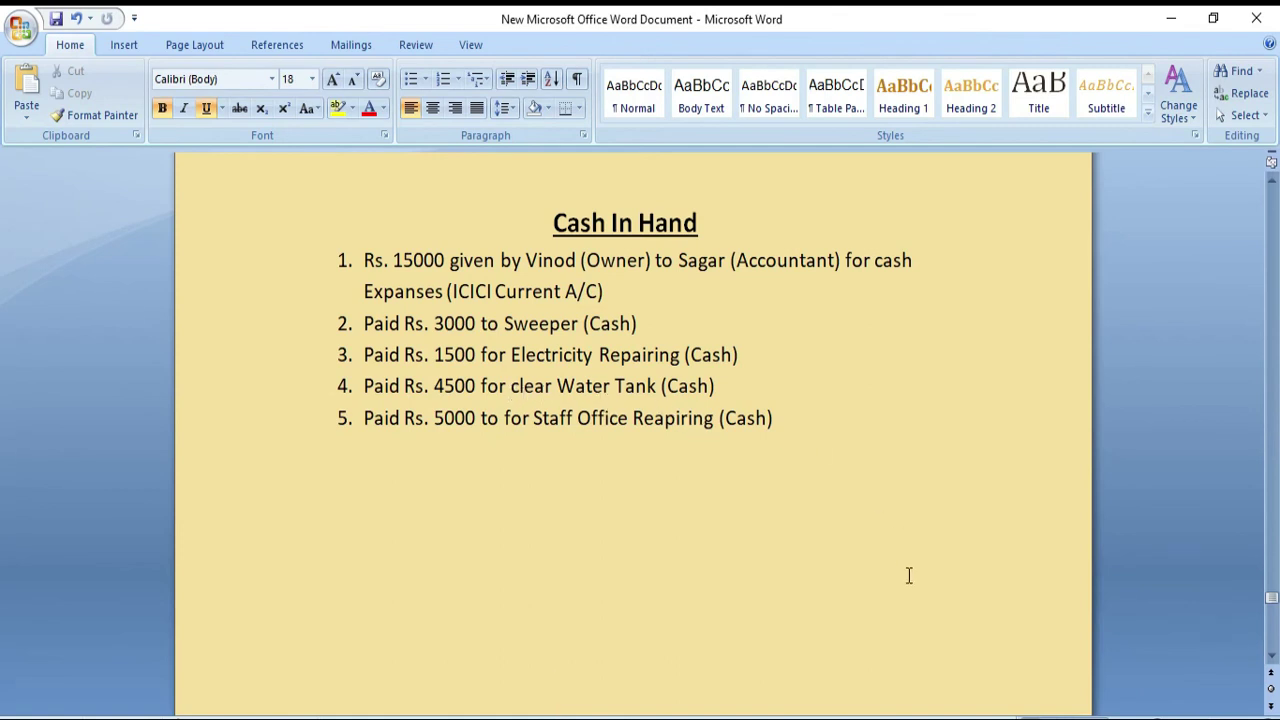
{"action": "key", "text": "alt+Tab"}
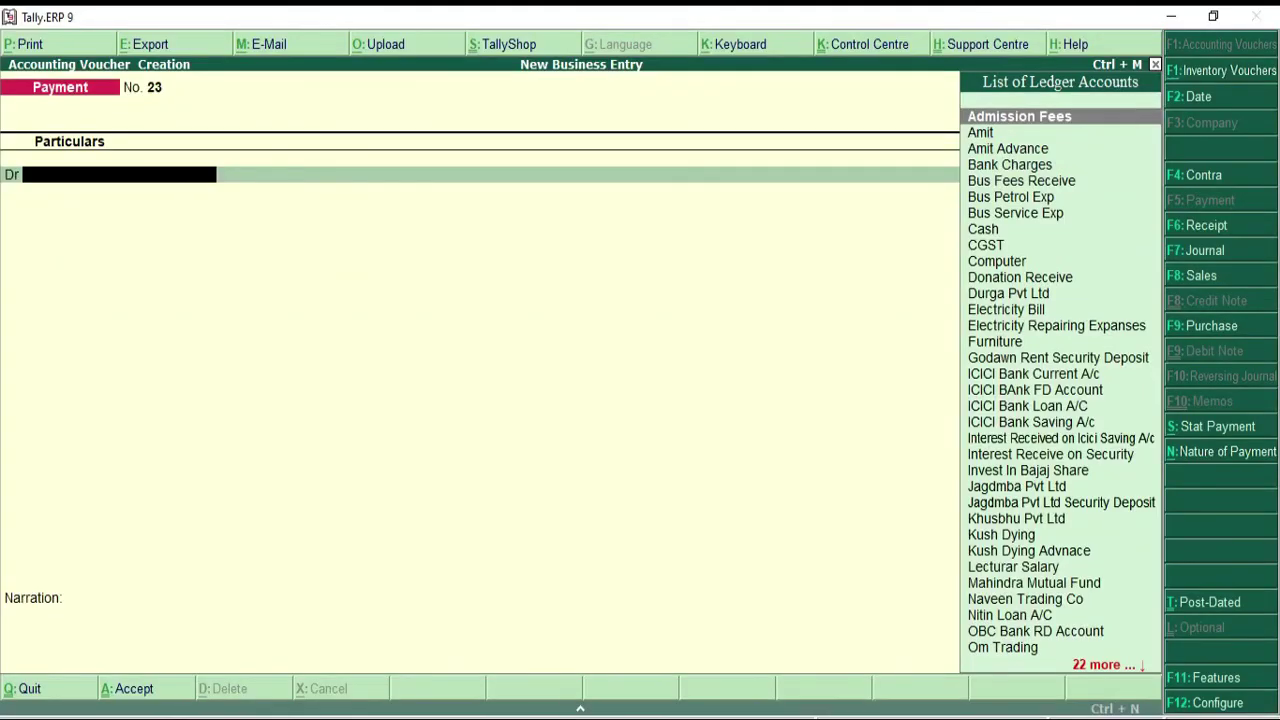
{"action": "key", "text": "alt+c"}
{"action": "type", "text": "Wa"}
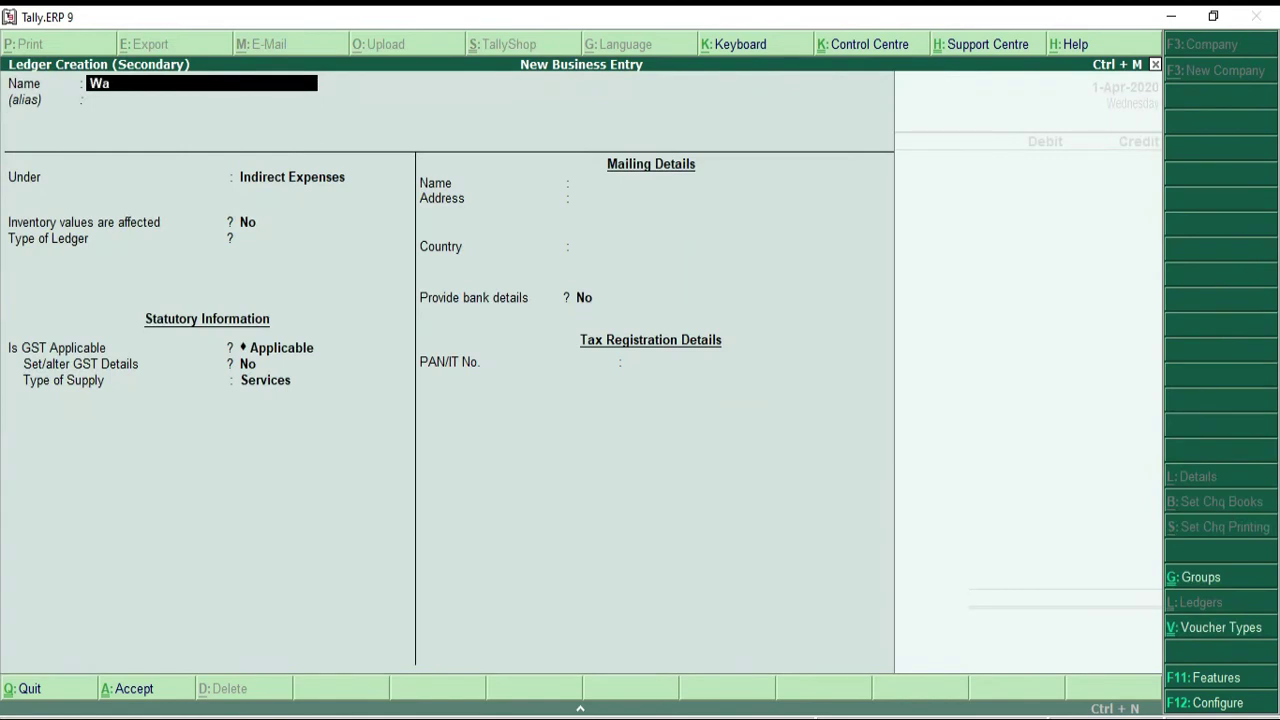
{"action": "type", "text": "ter Tank Clearing Exp"}
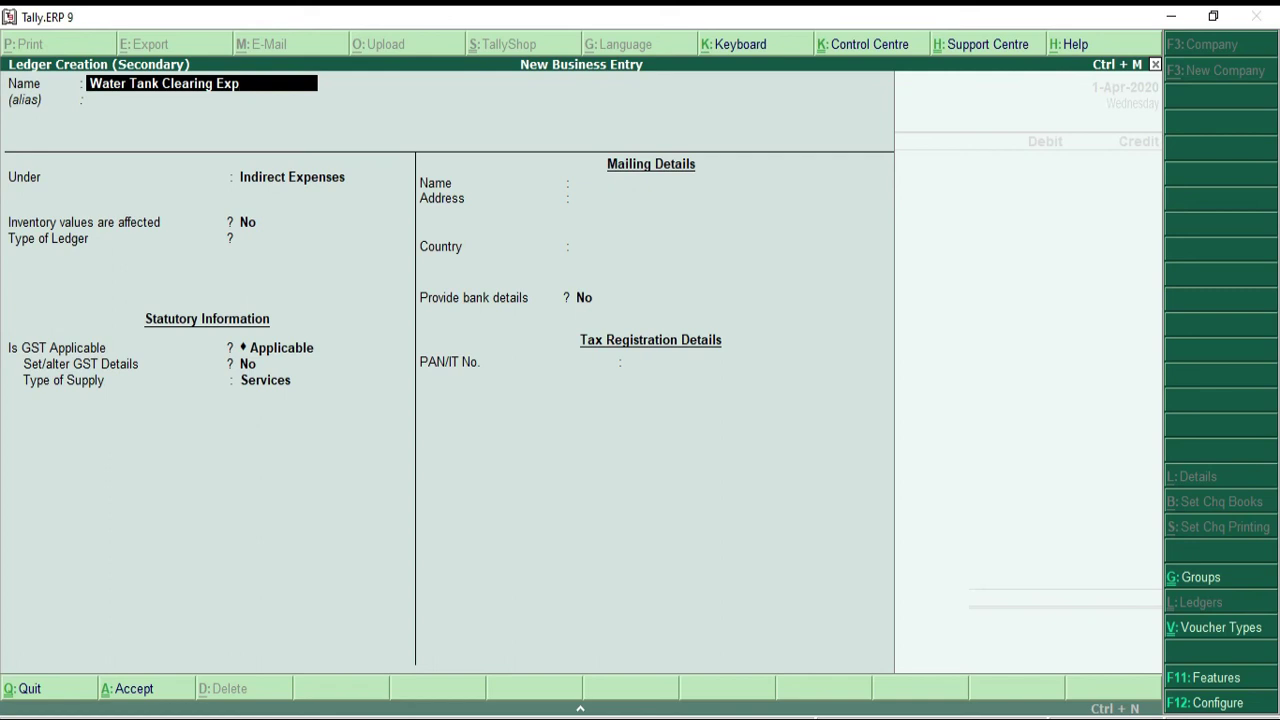
{"action": "key", "text": "Return"}
{"action": "key", "text": "Return"}
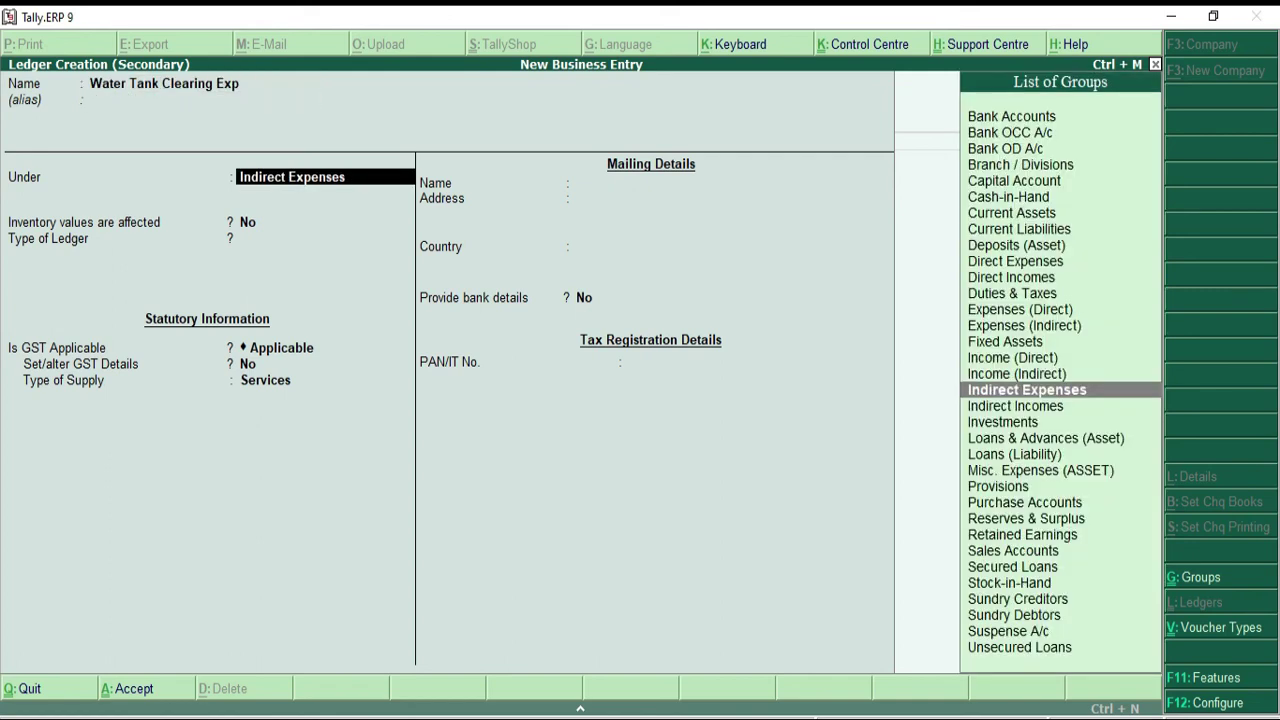
{"action": "key", "text": "Return"}
- Set GST to Not Applicable for the Water Tank Clearing Exp ledger, keep the other defaults and save it
{"action": "key", "text": "Return"}
{"action": "key", "text": "Return"}
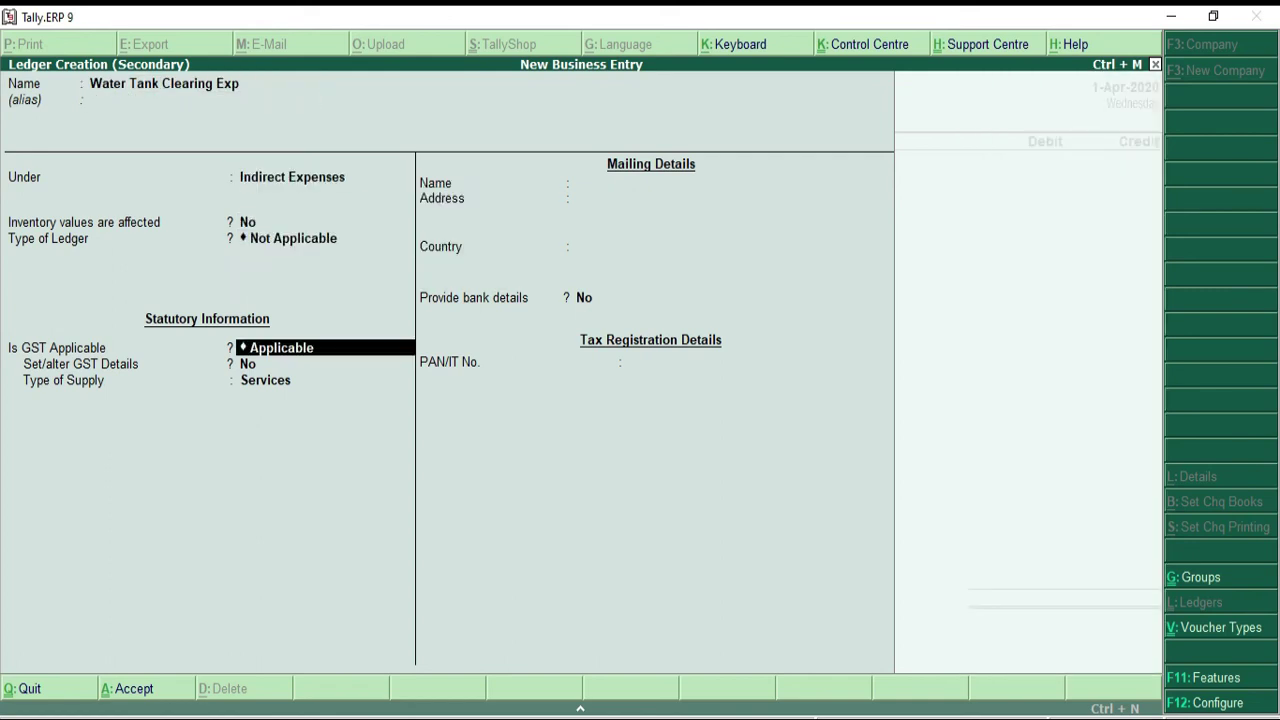
{"action": "key", "text": "Down"}
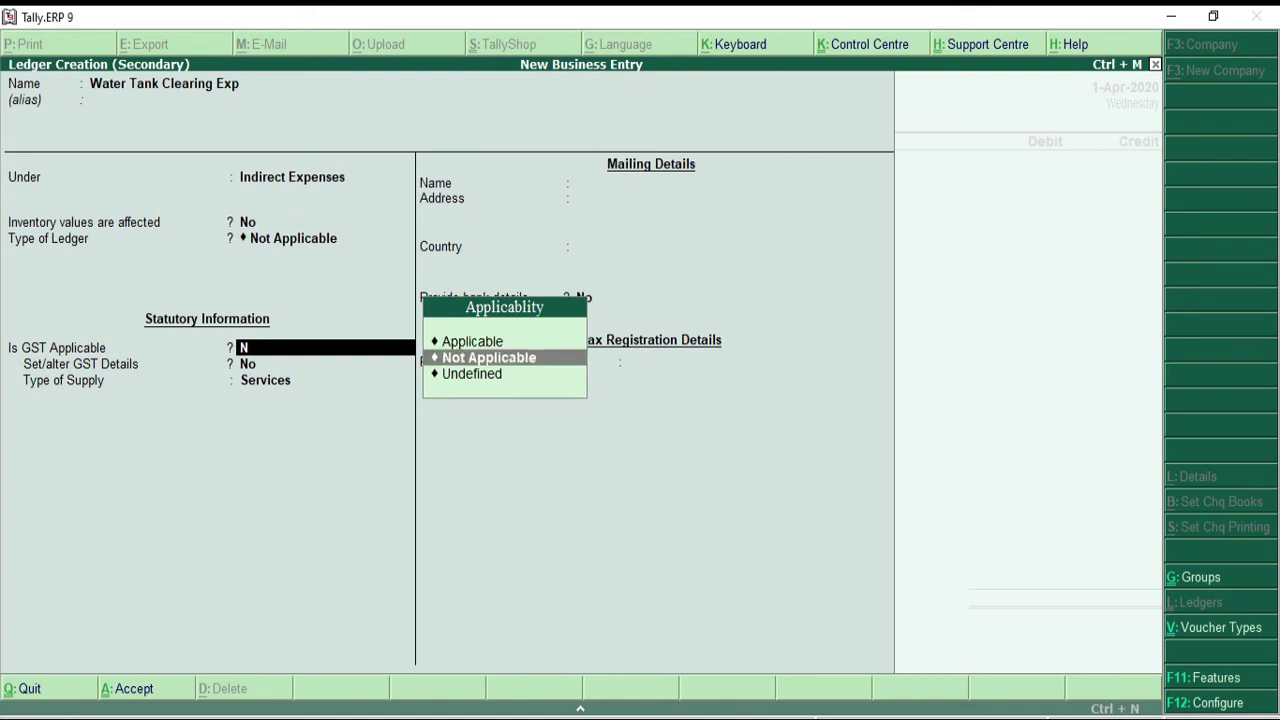
{"action": "key", "text": "Return"}
{"action": "key", "text": "Return"}
{"action": "key", "text": "Return"}
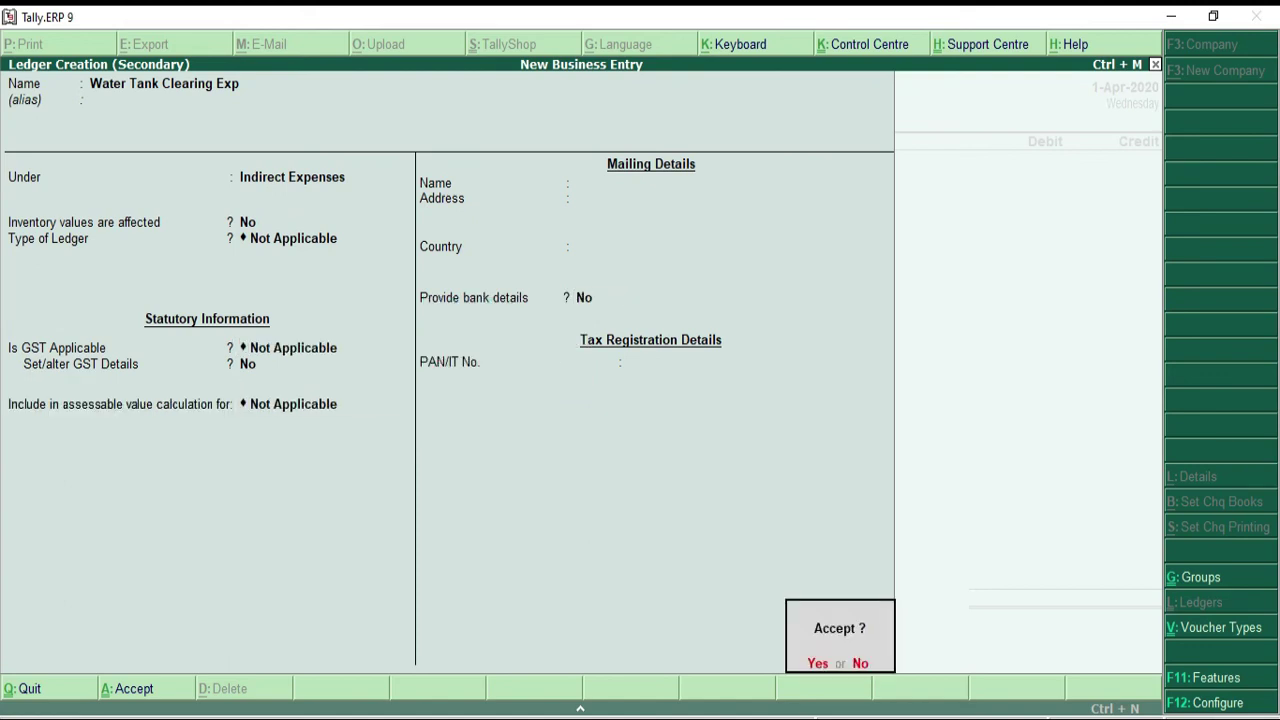
{"action": "key", "text": "Return"}
- Debit Water Tank Clearing Exp with 4500, credit Petty Cash with the same amount and save the payment voucher
{"action": "type", "text": "4500"}
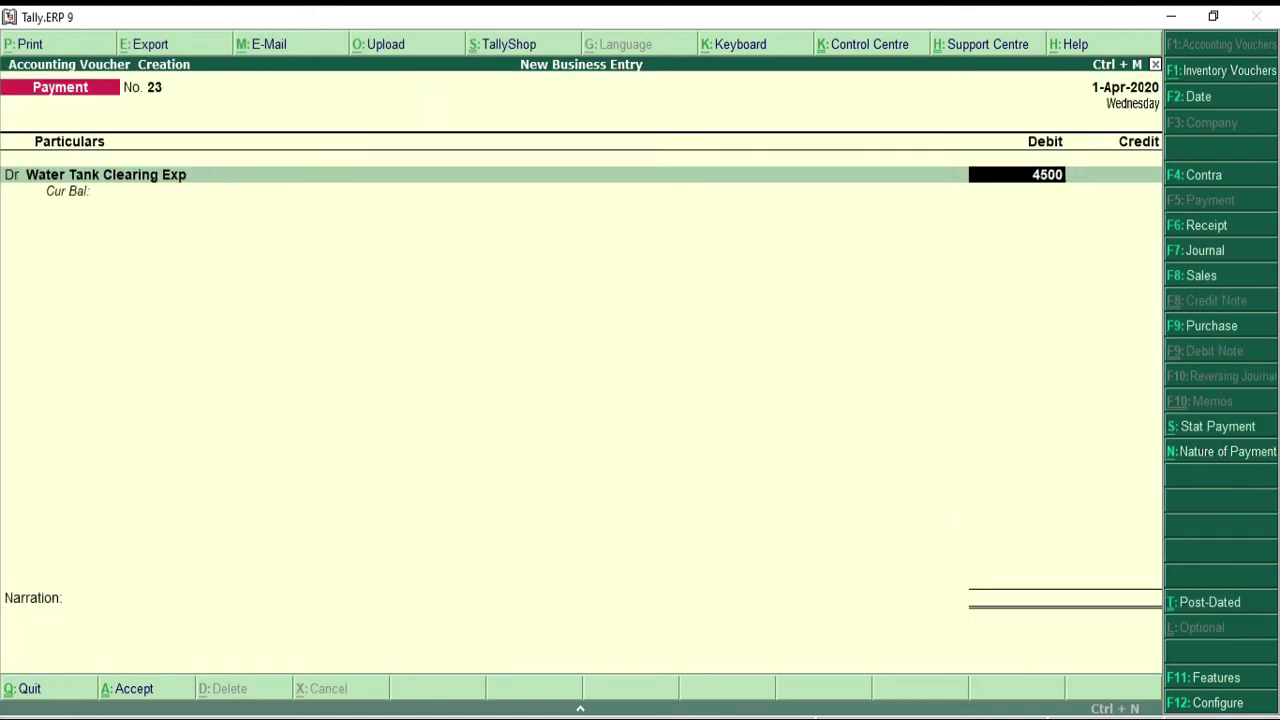
{"action": "key", "text": "Return"}
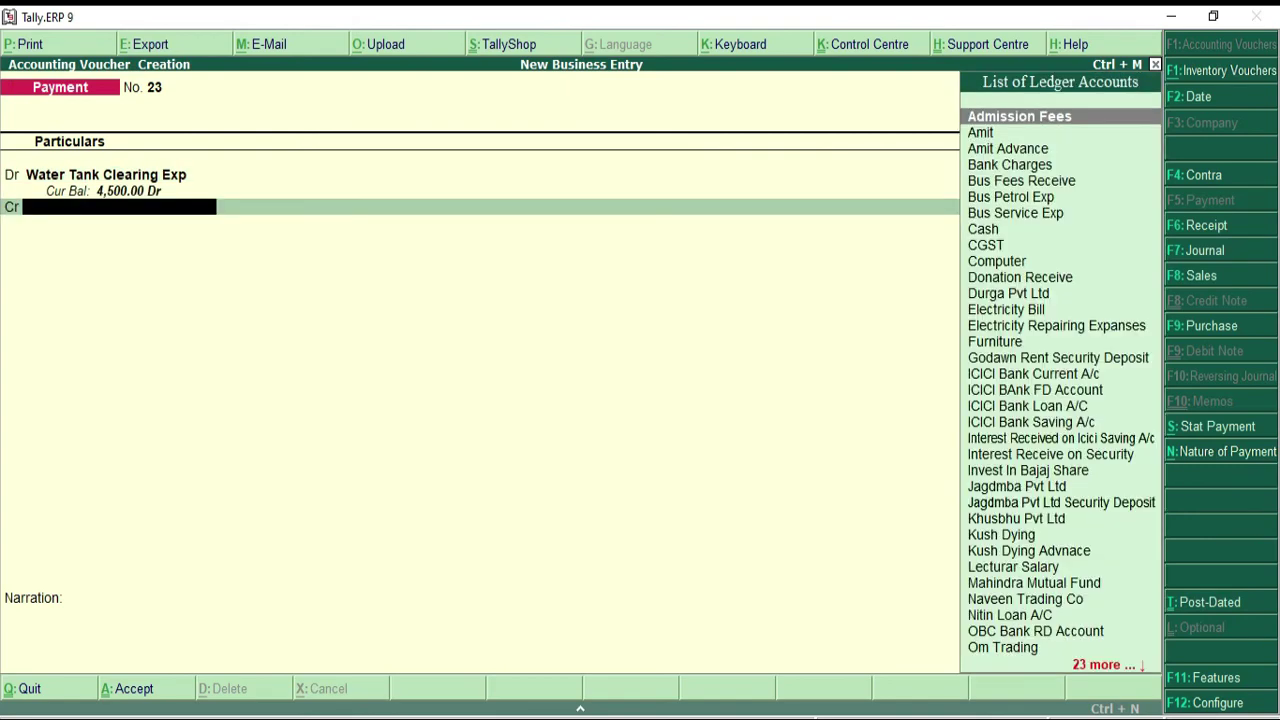
{"action": "type", "text": "Pet"}
{"action": "key", "text": "Return"}
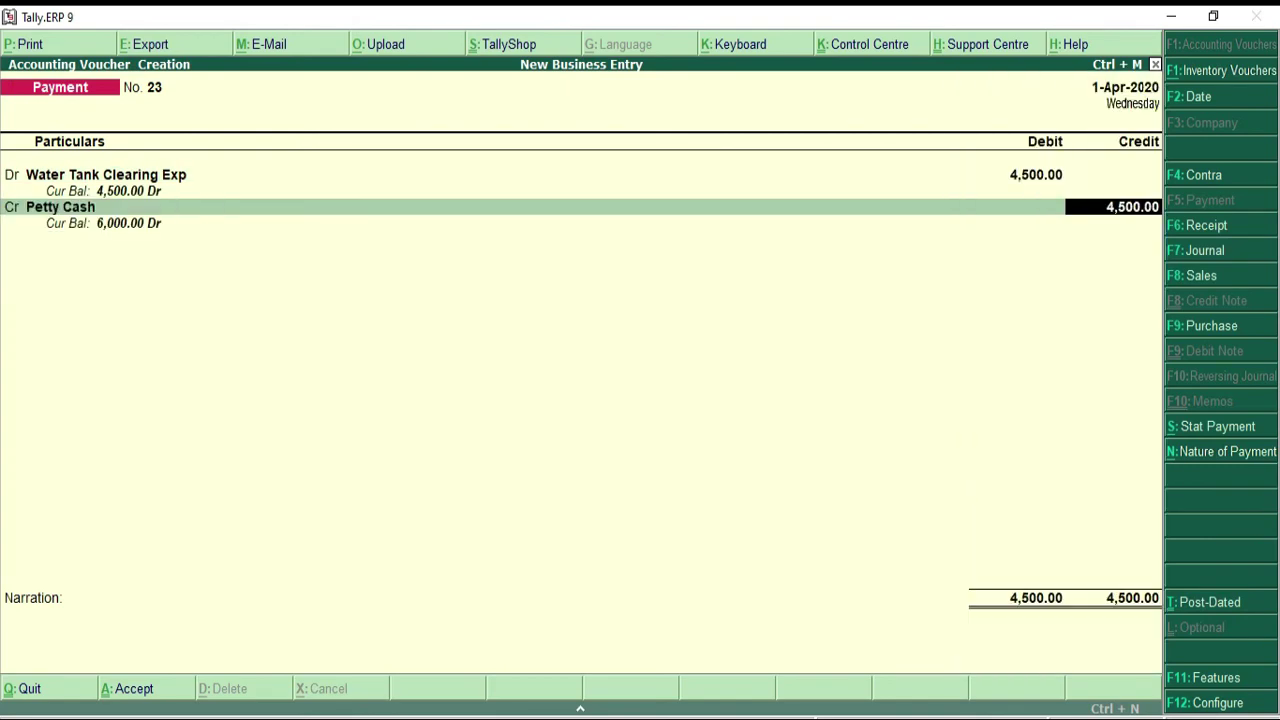
{"action": "key", "text": "Return"}
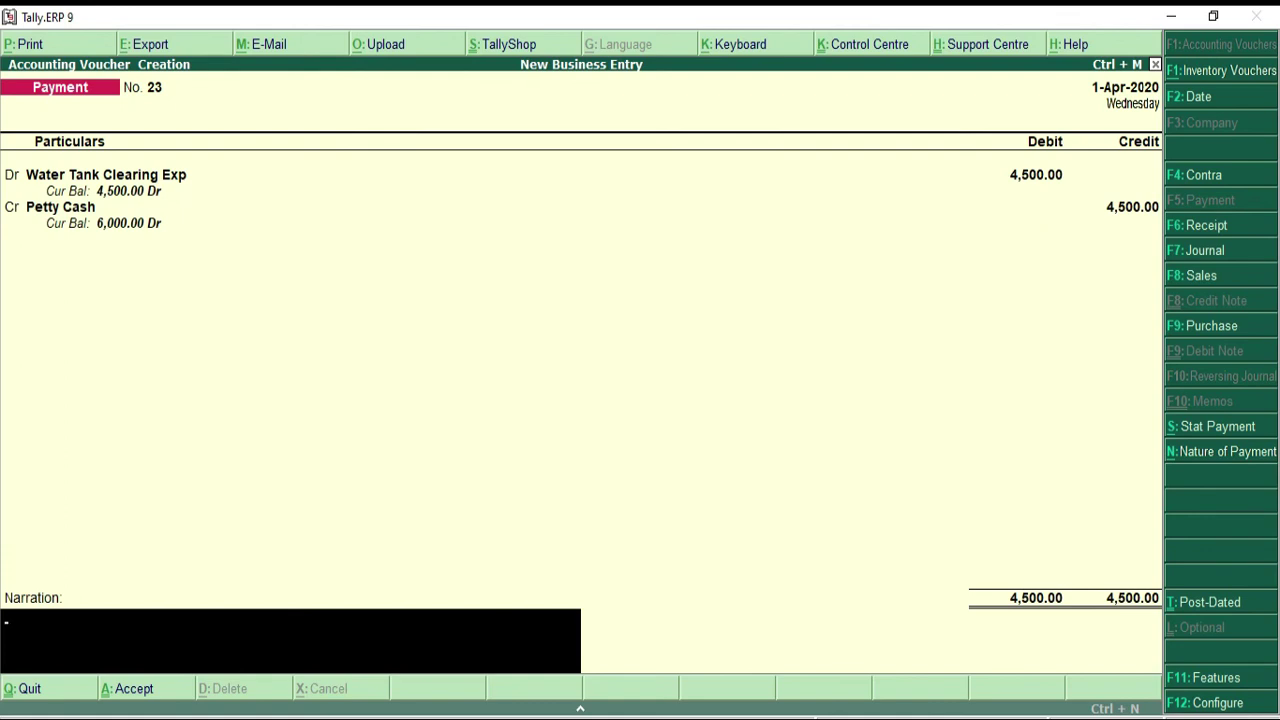
{"action": "key", "text": "Return"}
{"action": "key", "text": "Return"}
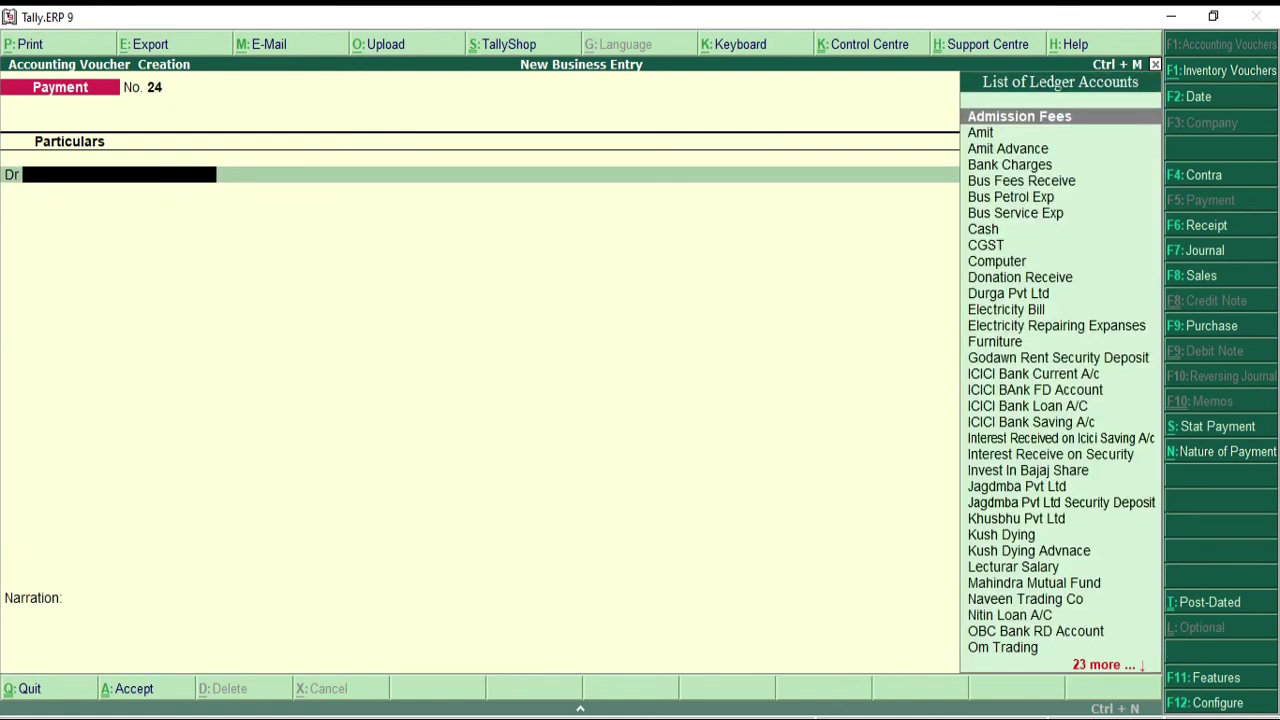
- Check the staff office payment in the Word list, then in Tally start a ledger named Staff Office Repairing Exp under Indirect Expenses
{"action": "key", "text": "alt+Tab"}
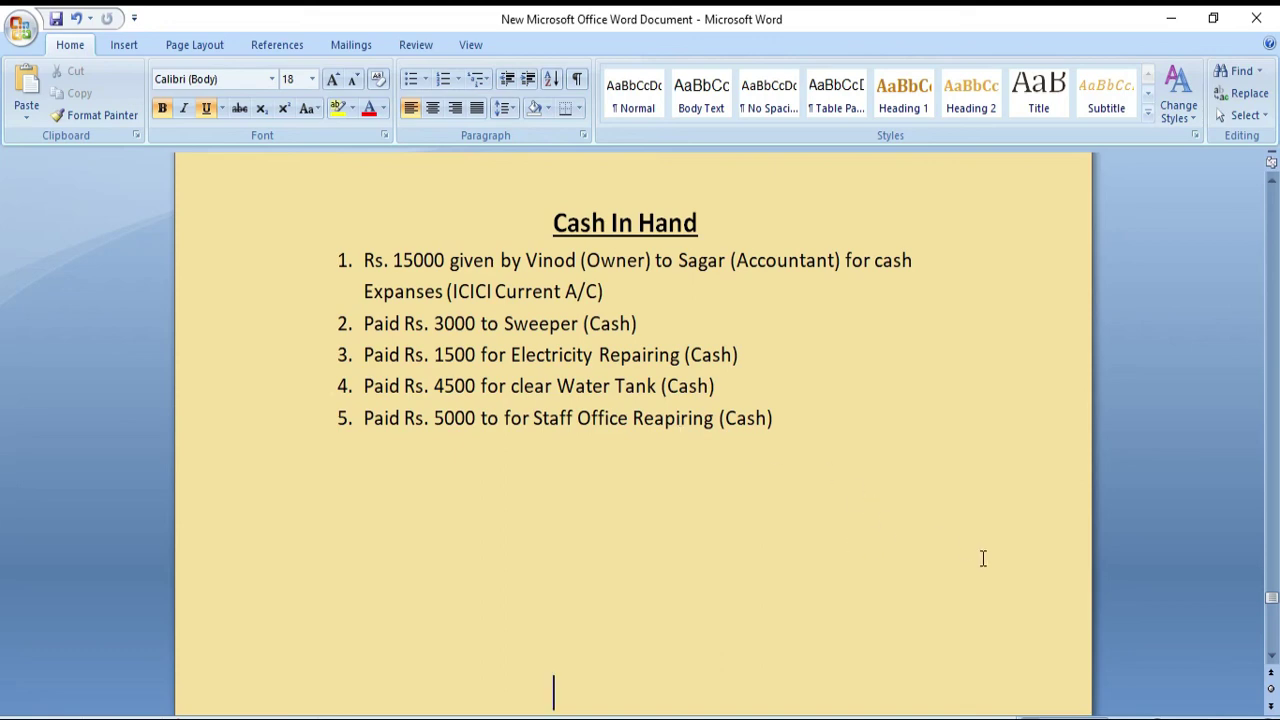
{"action": "key", "text": "alt+Tab"}
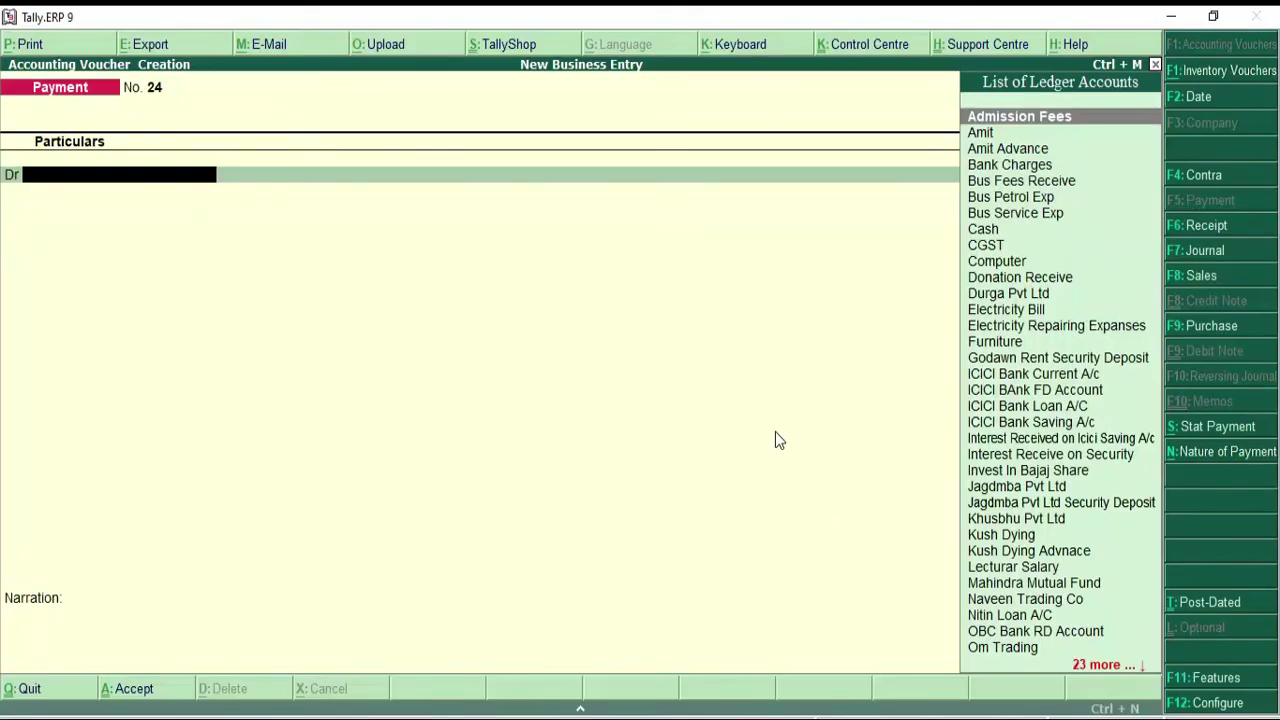
{"action": "key", "text": "alt+c"}
{"action": "type", "text": "St"}
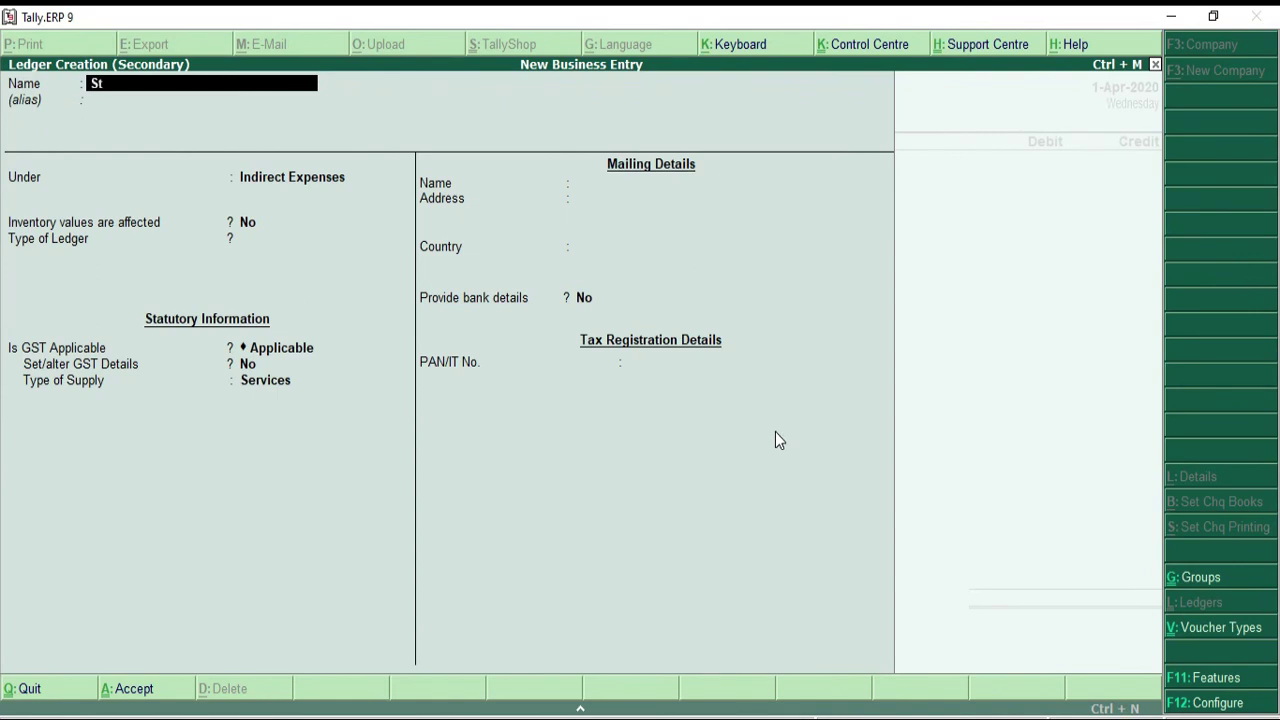
{"action": "type", "text": "aff office Repairing e"}
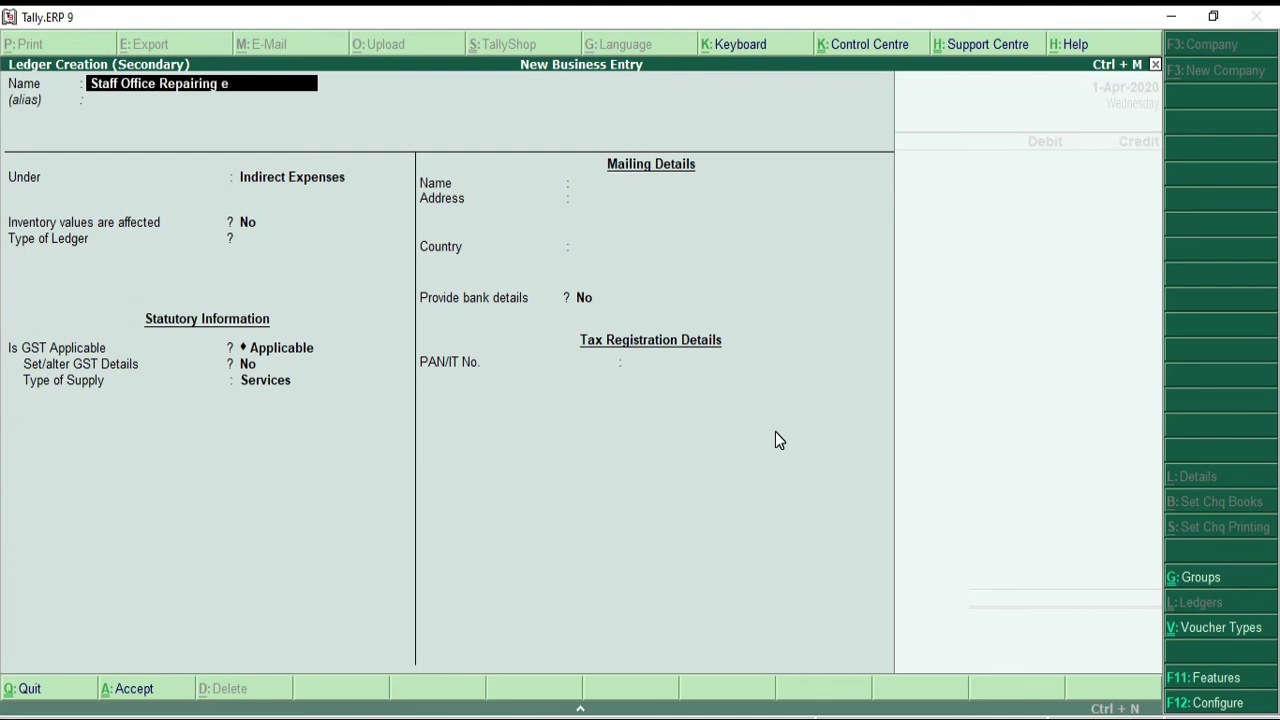
{"action": "type", "text": "xp"}
{"action": "key", "text": "Return"}
{"action": "key", "text": "Return"}
{"action": "key", "text": "Return"}
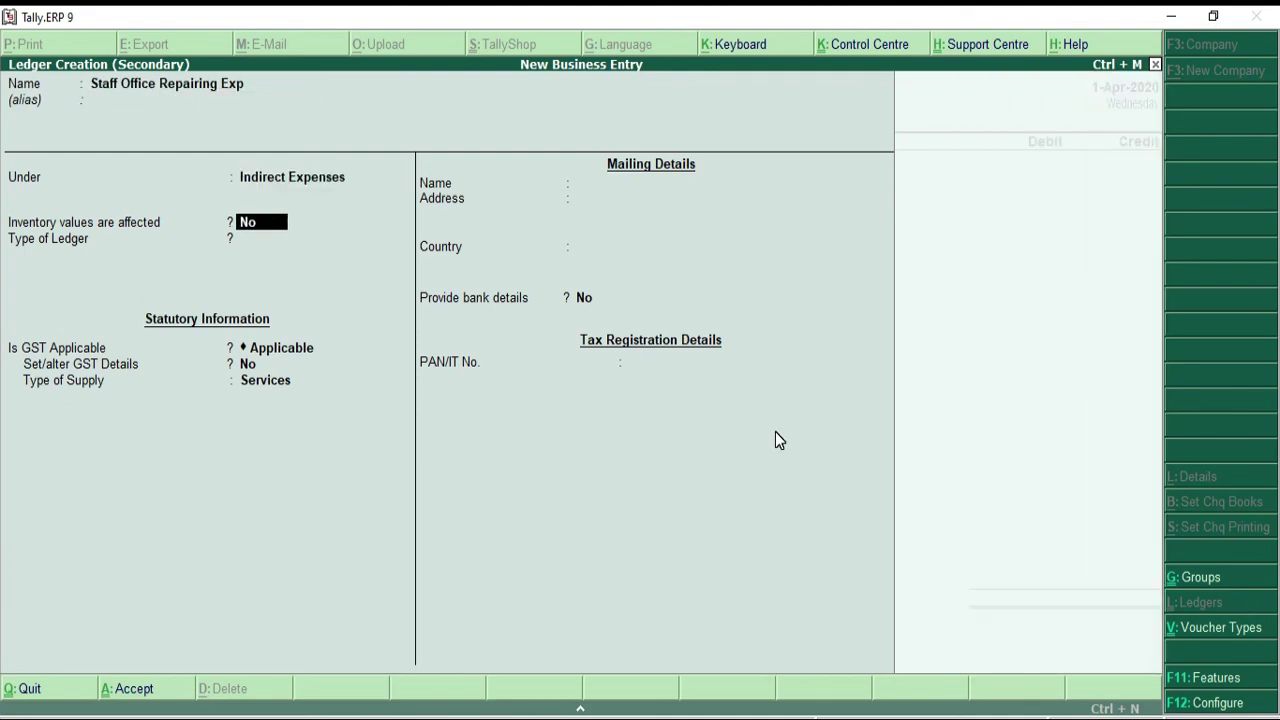
- Set GST to Not Applicable for the Staff Office Repairing Exp ledger, keep the other defaults and save it
{"action": "key", "text": "Return"}
{"action": "key", "text": "Return"}
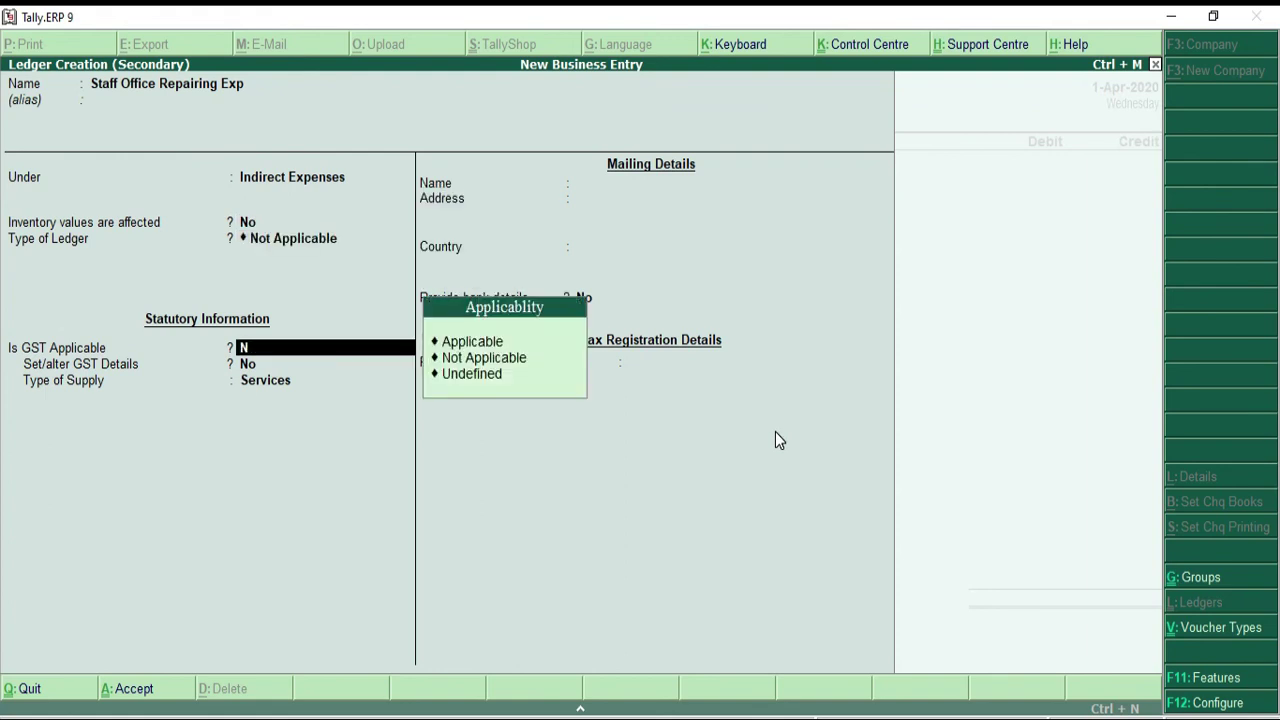
{"action": "key", "text": "Down"}
{"action": "key", "text": "Return"}
{"action": "key", "text": "Return"}
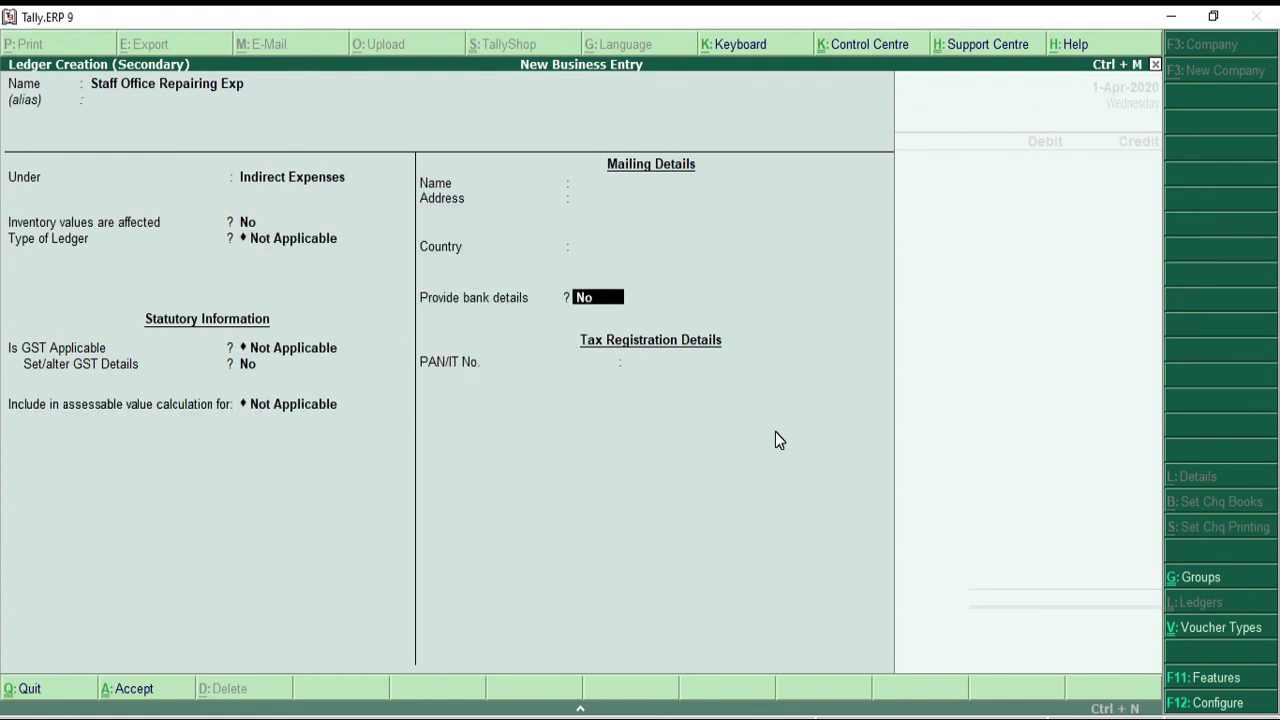
{"action": "key", "text": "Return"}
{"action": "key", "text": "Return"}
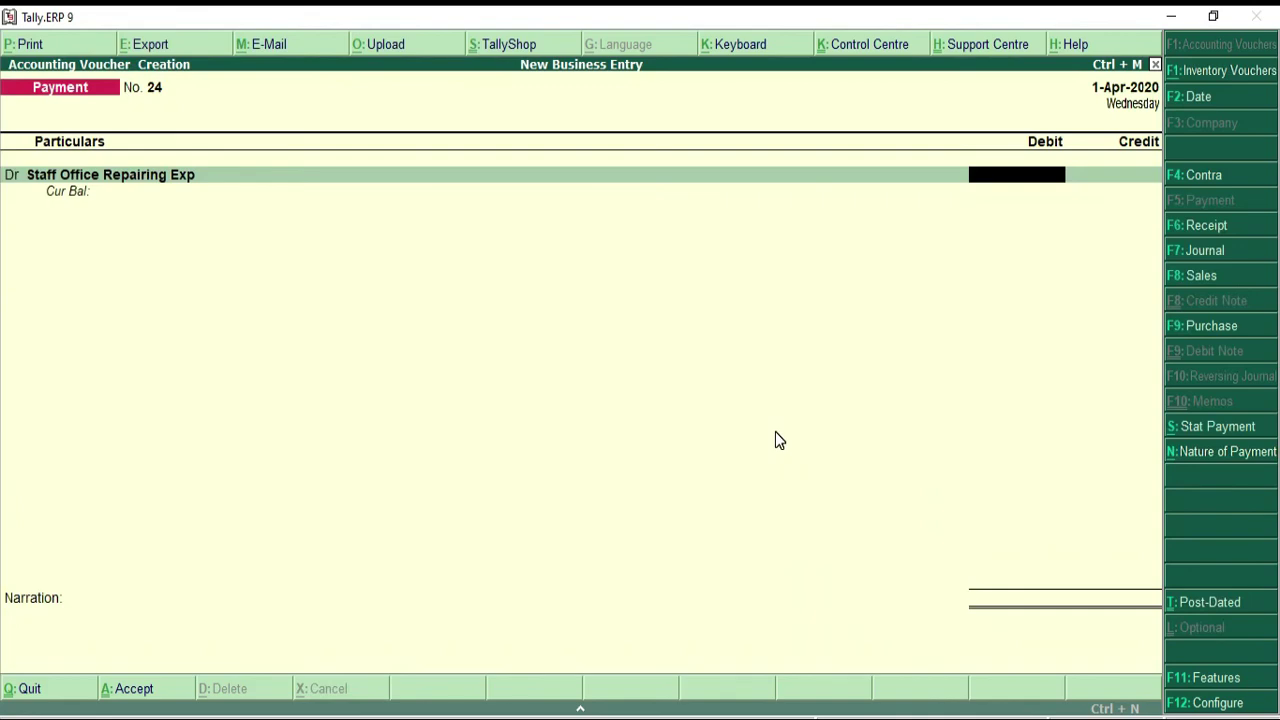
- Debit Staff Office Repairing Exp with 5000, credit Petty Cash with the same amount and save the payment voucher without a narration
{"action": "type", "text": "5000"}
{"action": "key", "text": "Return"}
{"action": "type", "text": "Pet"}
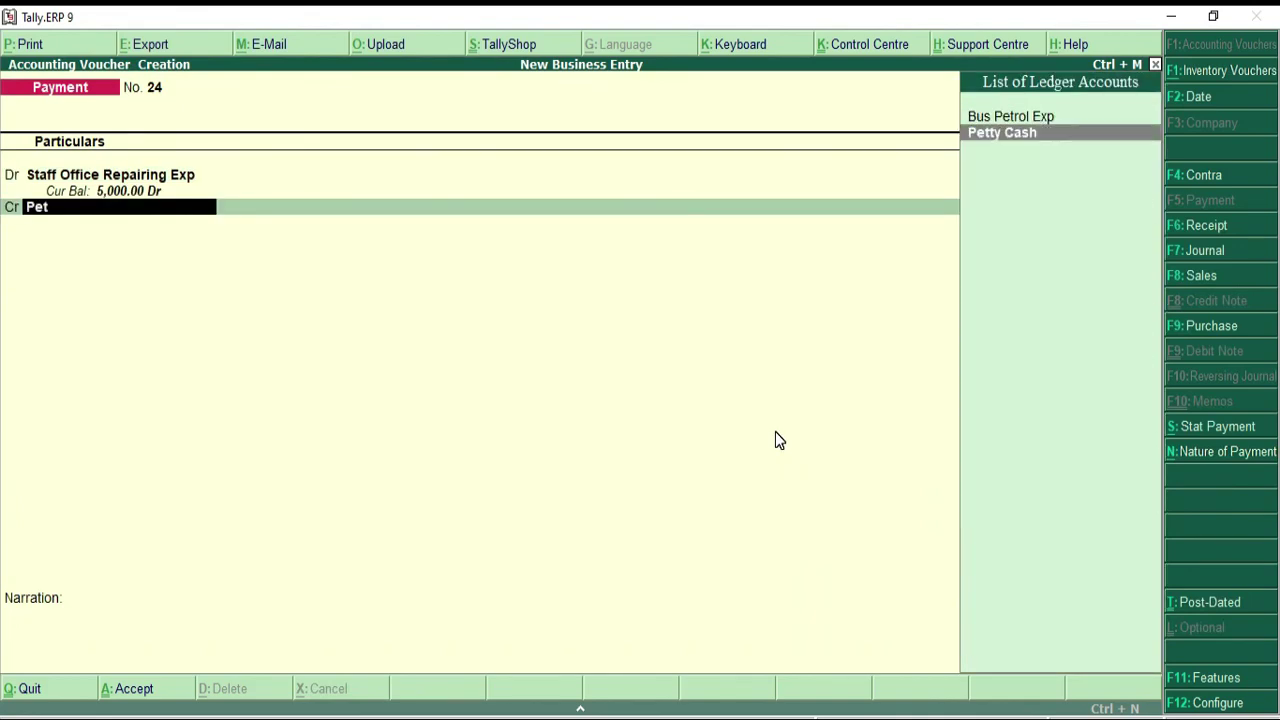
{"action": "key", "text": "Return"}
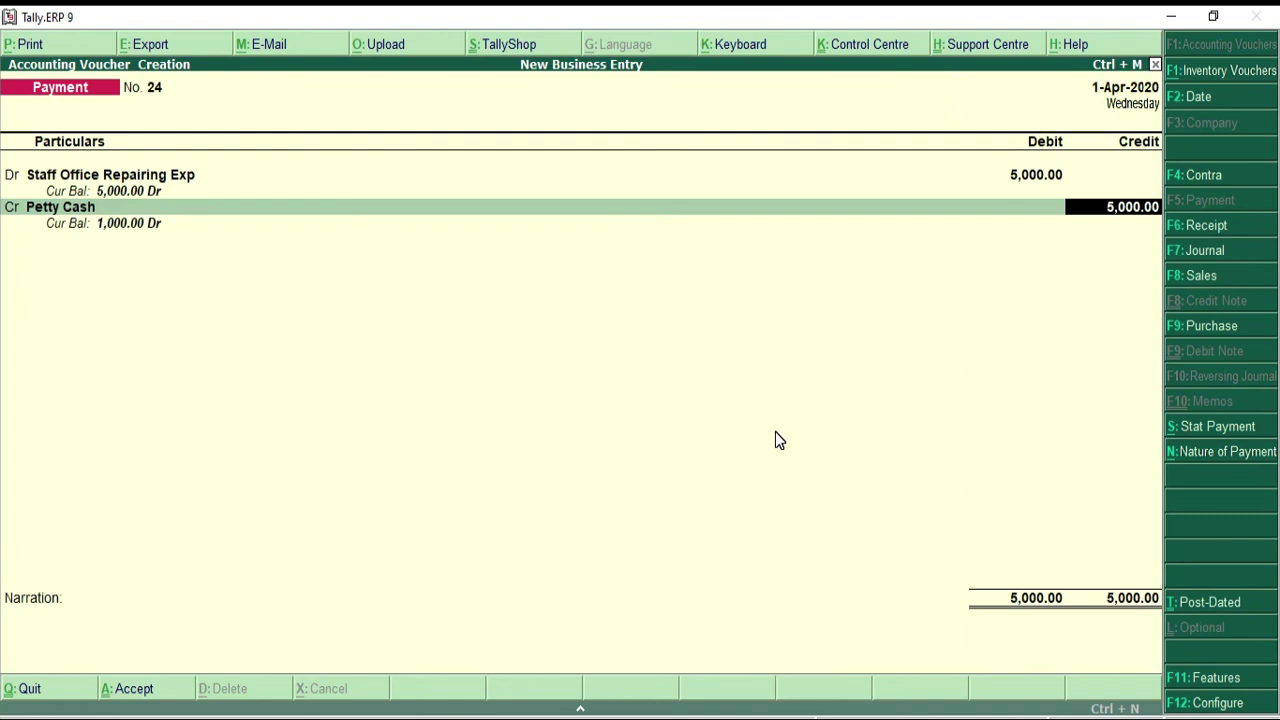
{"action": "key", "text": "Return"}
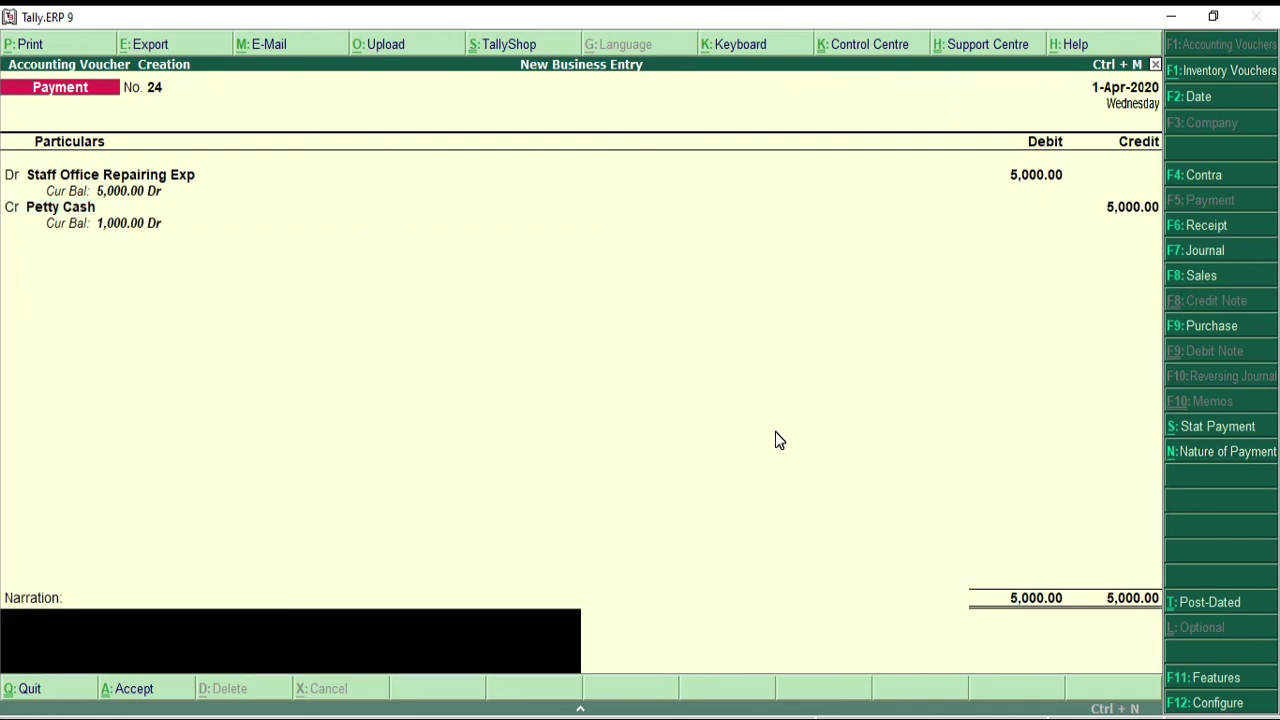
{"action": "key", "text": "Return"}
{"action": "key", "text": "Return"}
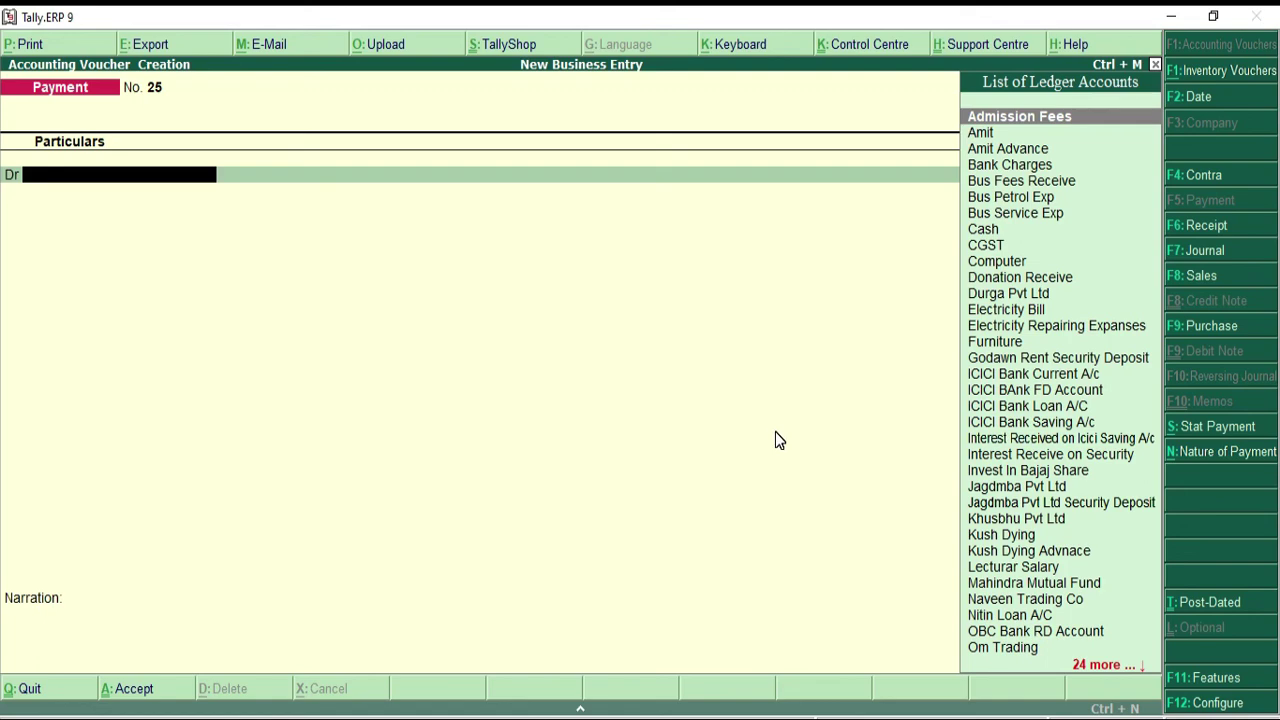
- Leave payment voucher entry, return to the Gateway of Tally and open the Display reports
{"action": "key", "text": "Escape"}
{"action": "key", "text": "Escape"}
{"action": "key", "text": "Escape"}
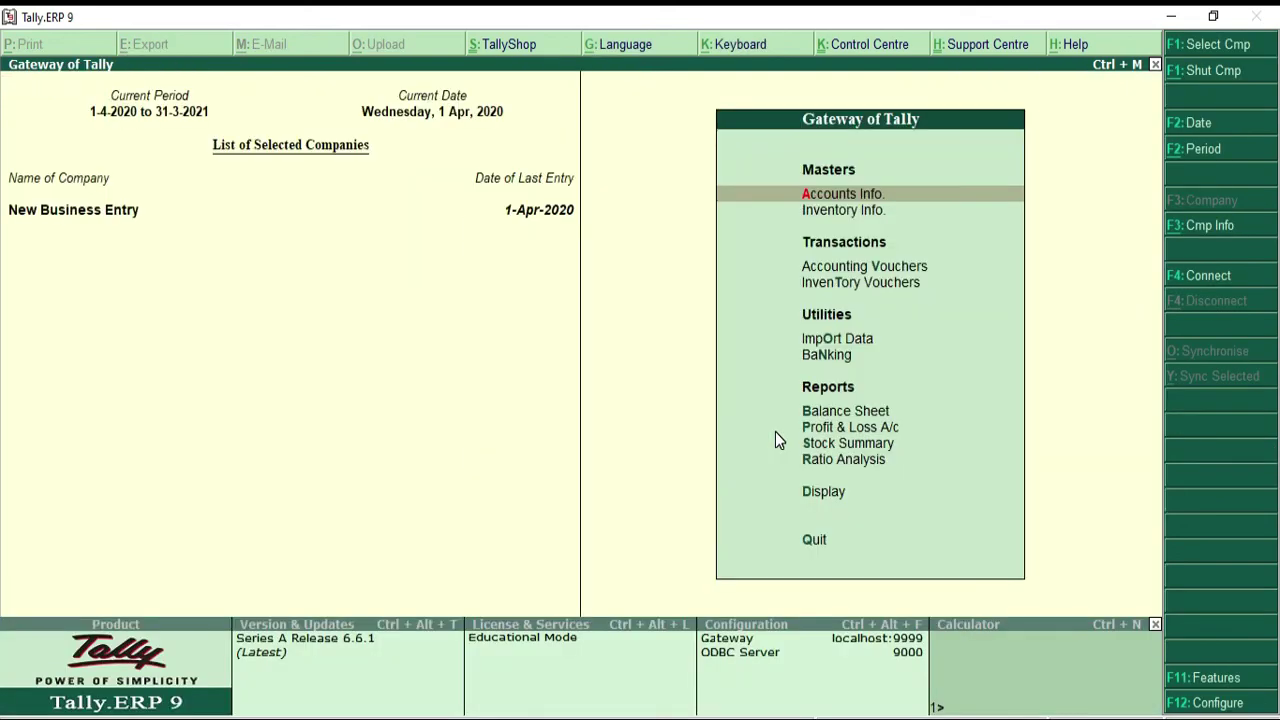
{"action": "key", "text": "Down"}
{"action": "key", "text": "Down"}
{"action": "key", "text": "End"}
{"action": "key", "text": "Up"}
{"action": "key", "text": "Return"}
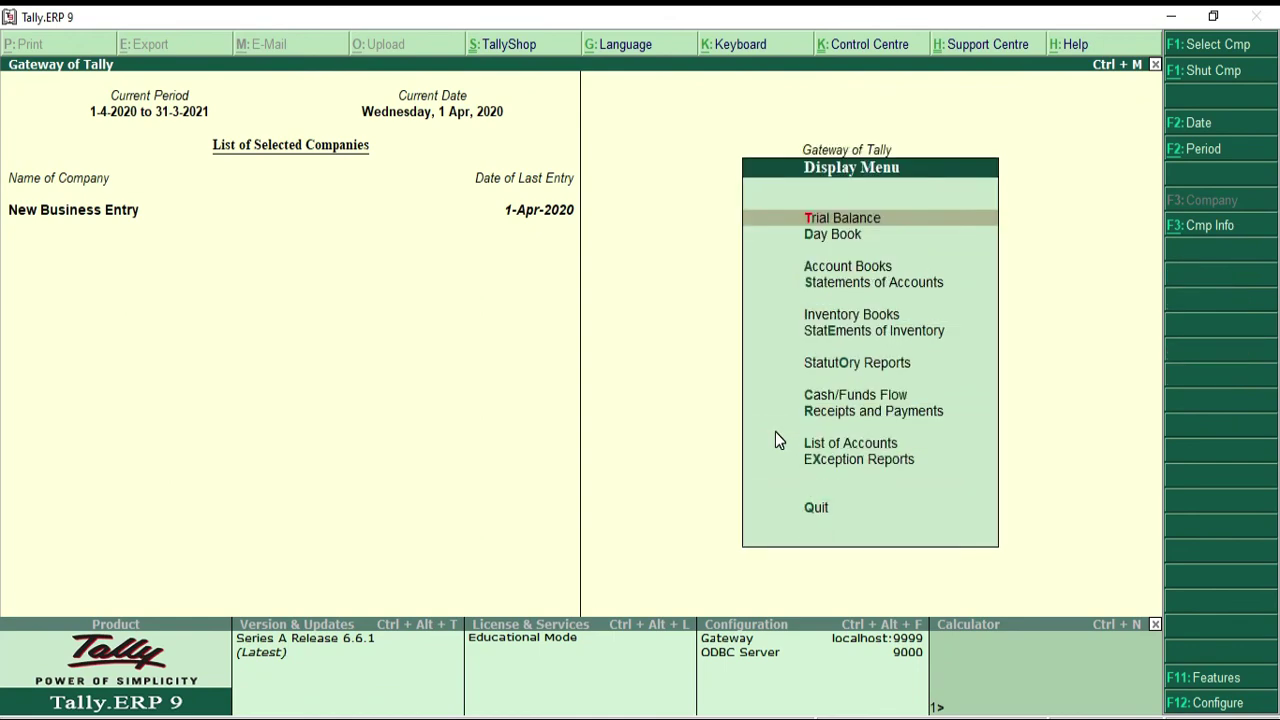
- Open the Petty Cash ledger report from the account books
{"action": "key", "text": "Down"}
{"action": "key", "text": "Down"}
{"action": "key", "text": "Return"}
{"action": "key", "text": "Down"}
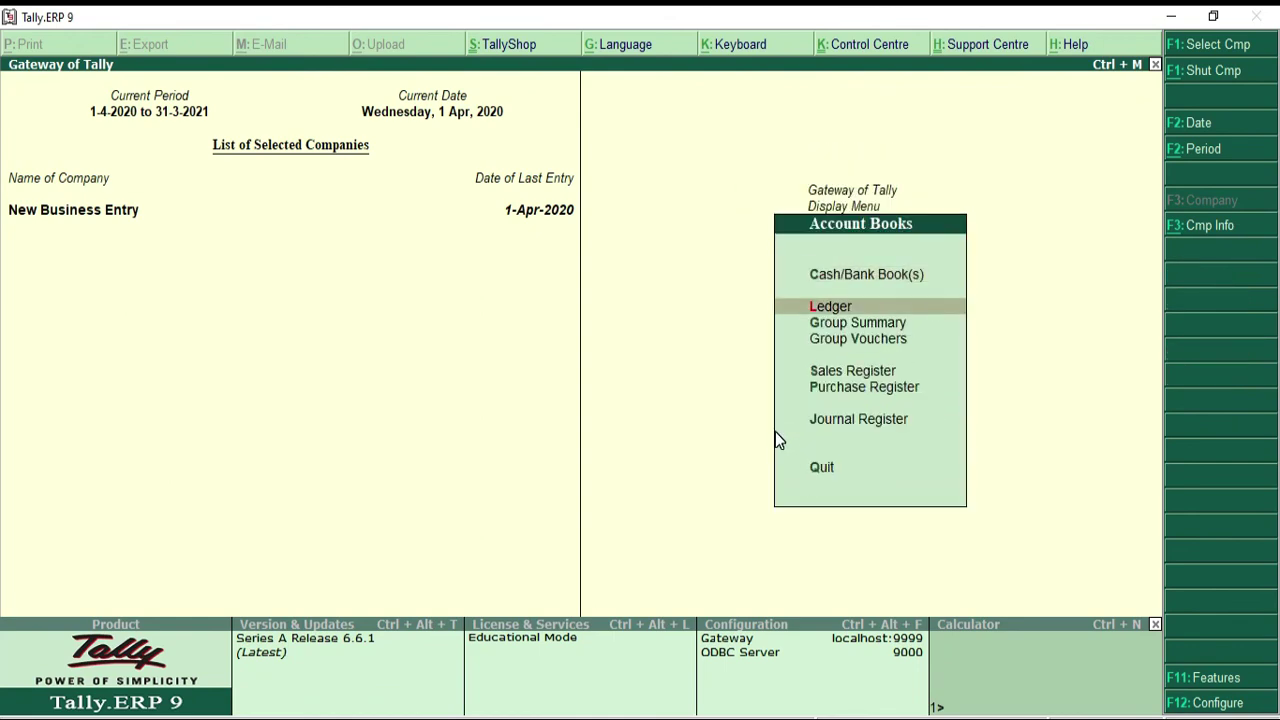
{"action": "key", "text": "Return"}
{"action": "type", "text": "pe"}
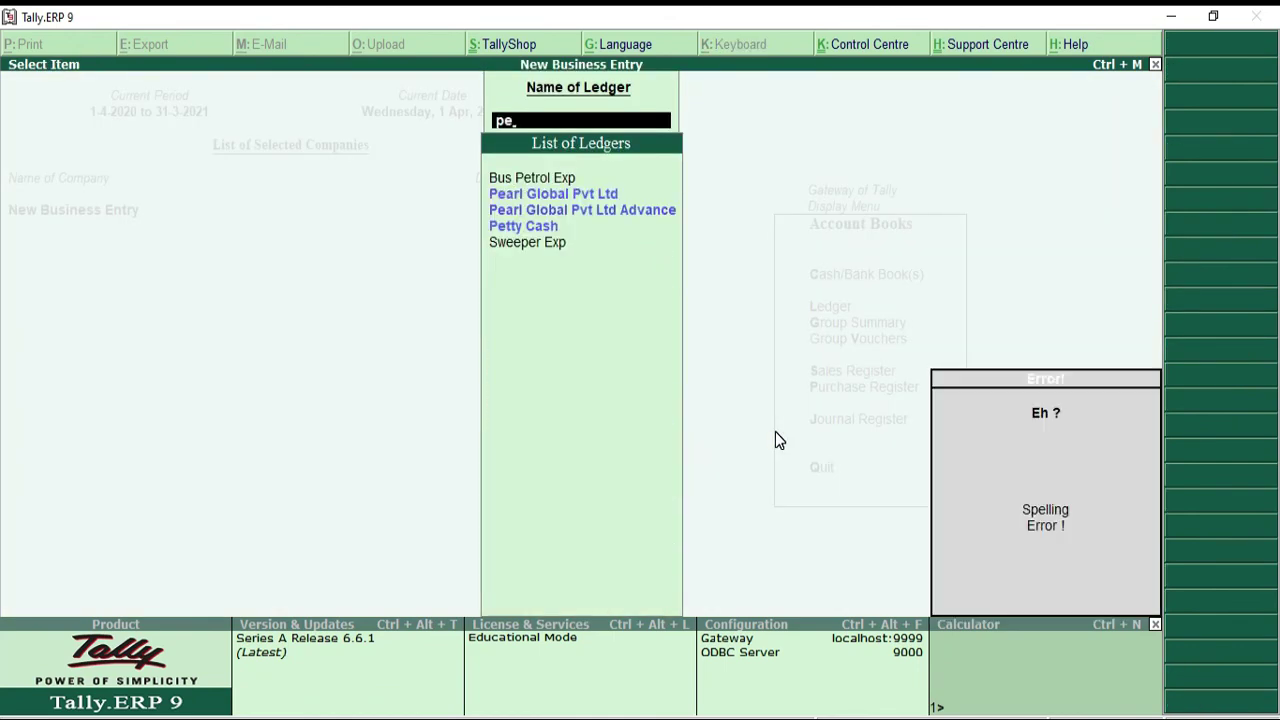
{"action": "type", "text": "t"}
{"action": "key", "text": "Return"}
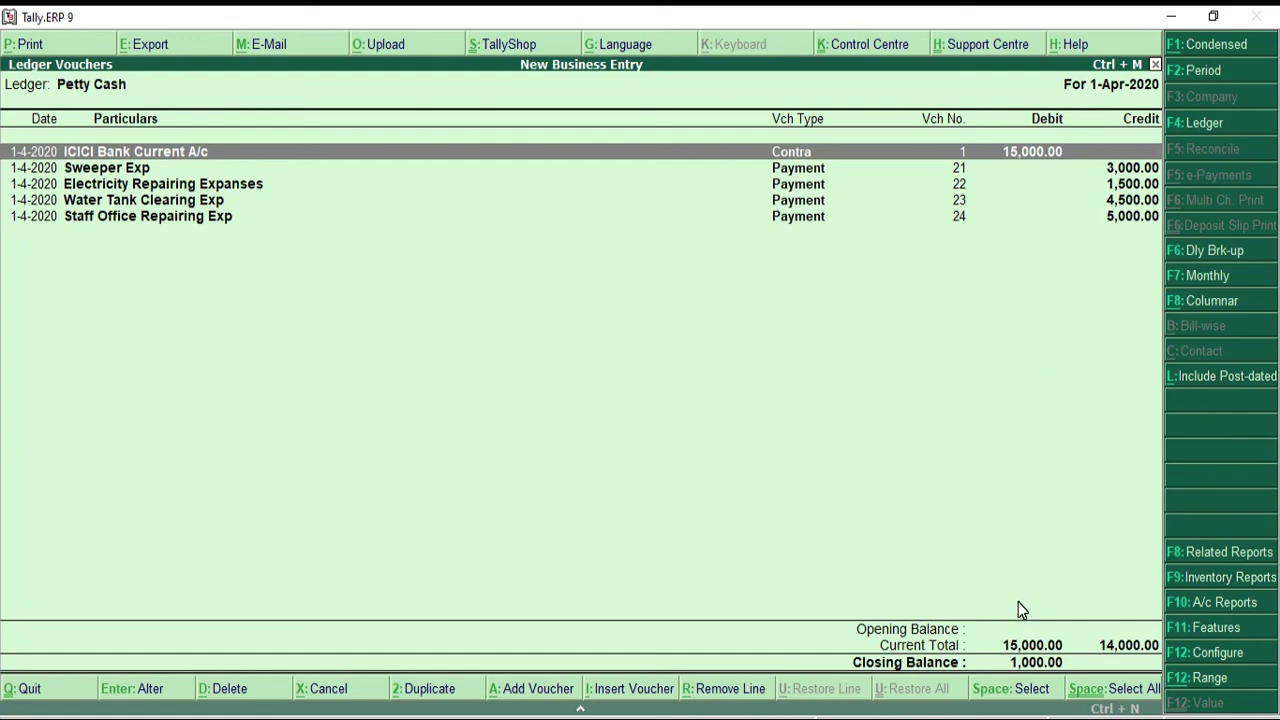
- Review the Petty Cash ledger entries one by one, from the ICICI Bank contra through the expense payments, and check the closing balance
{"action": "key", "text": "Down"}
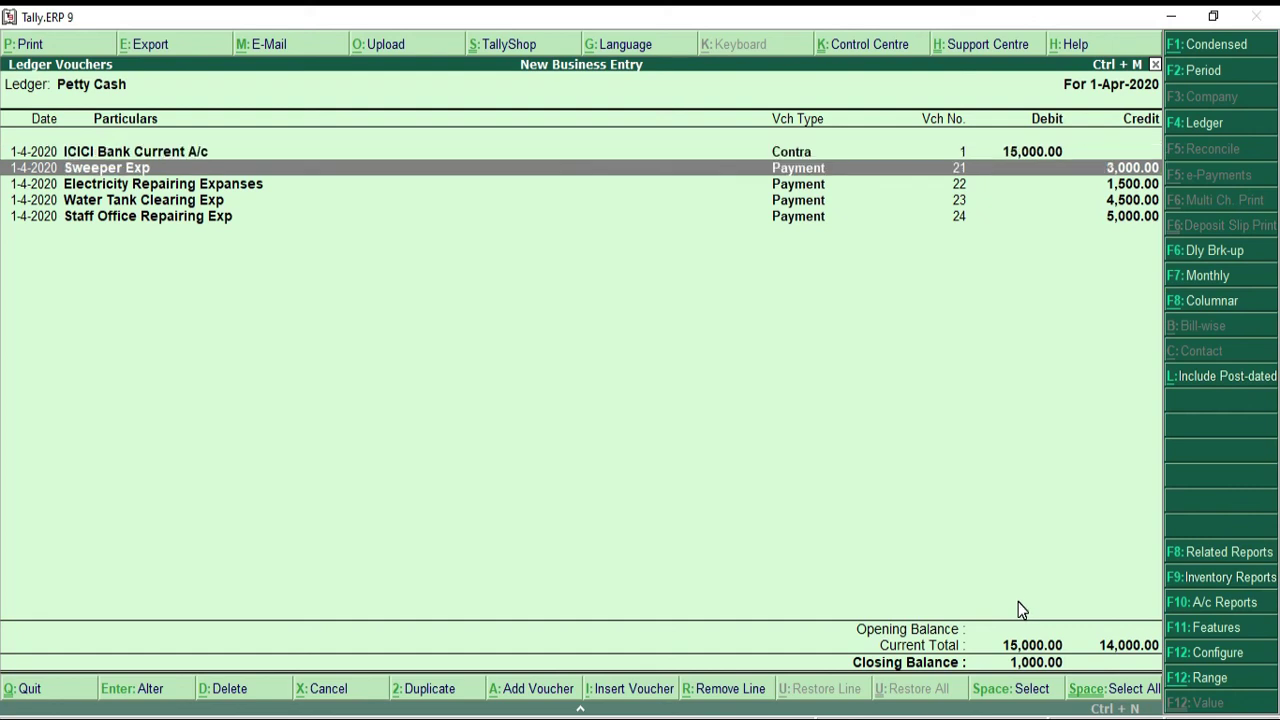
{"action": "key", "text": "Down"}
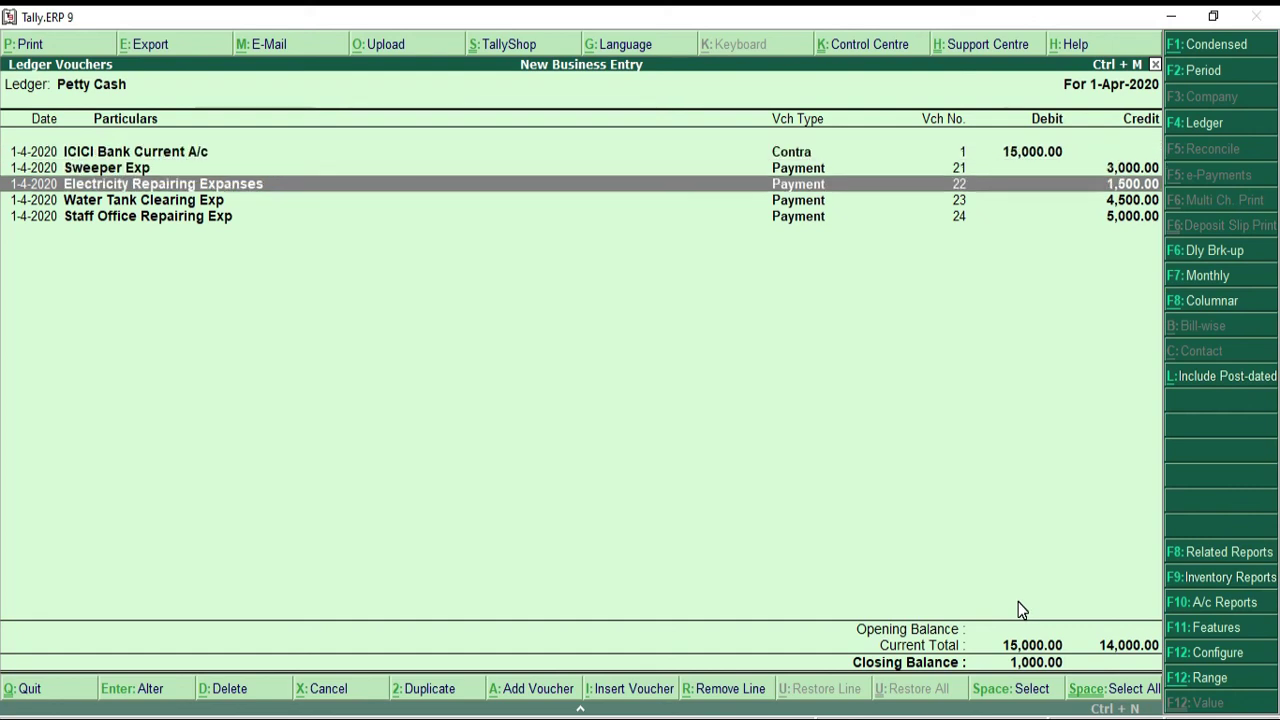
{"action": "key", "text": "Down"}
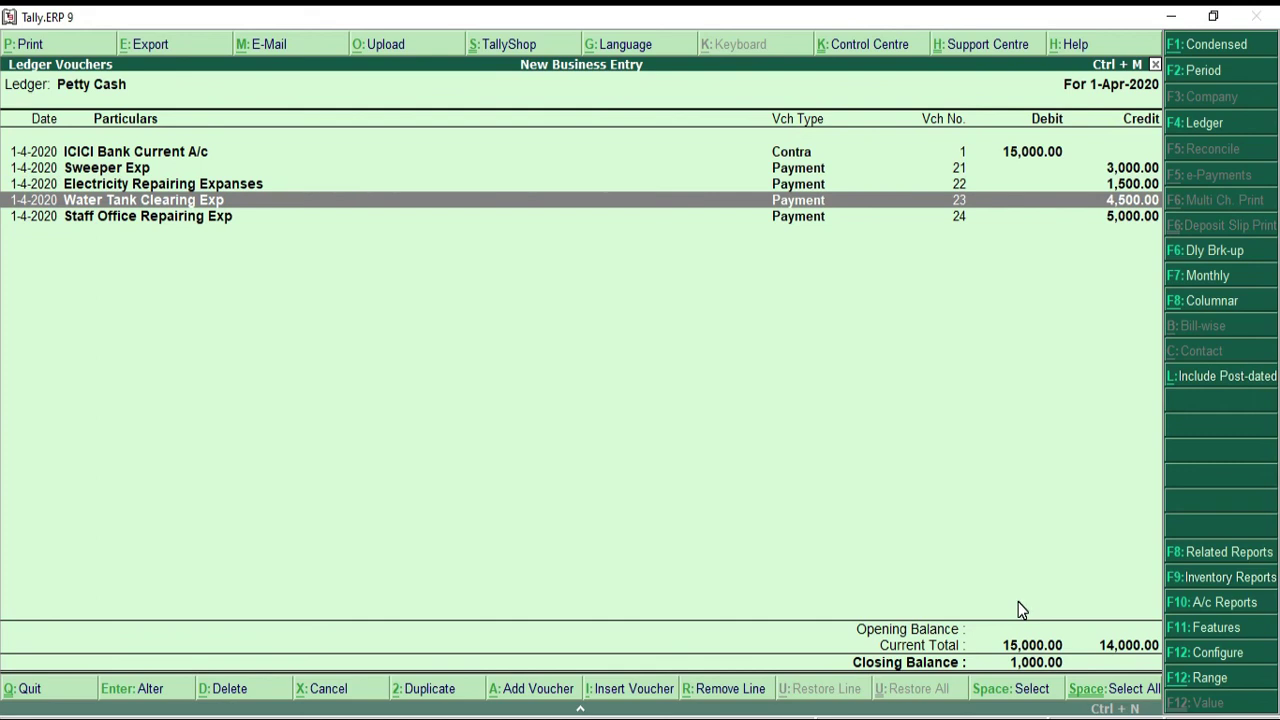
{"action": "key", "text": "Down"}
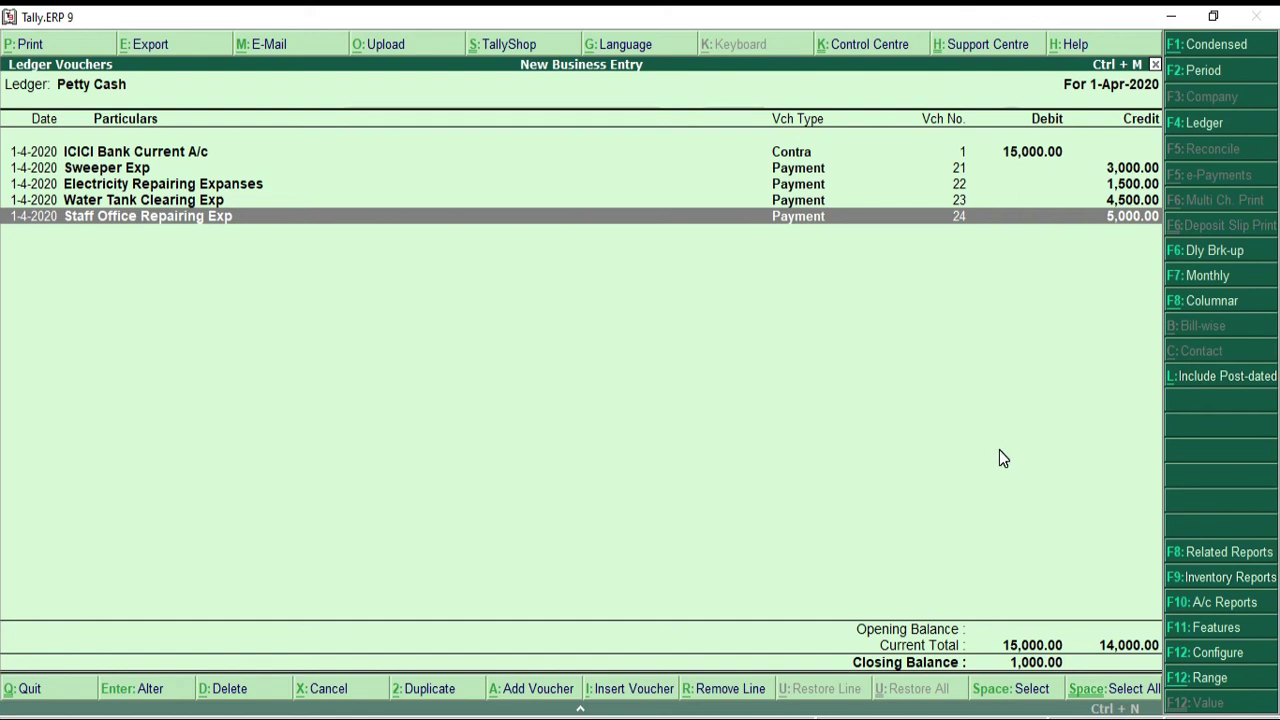
{"action": "key", "text": "Up"}
{"action": "key", "text": "Up"}
{"action": "key", "text": "Up"}
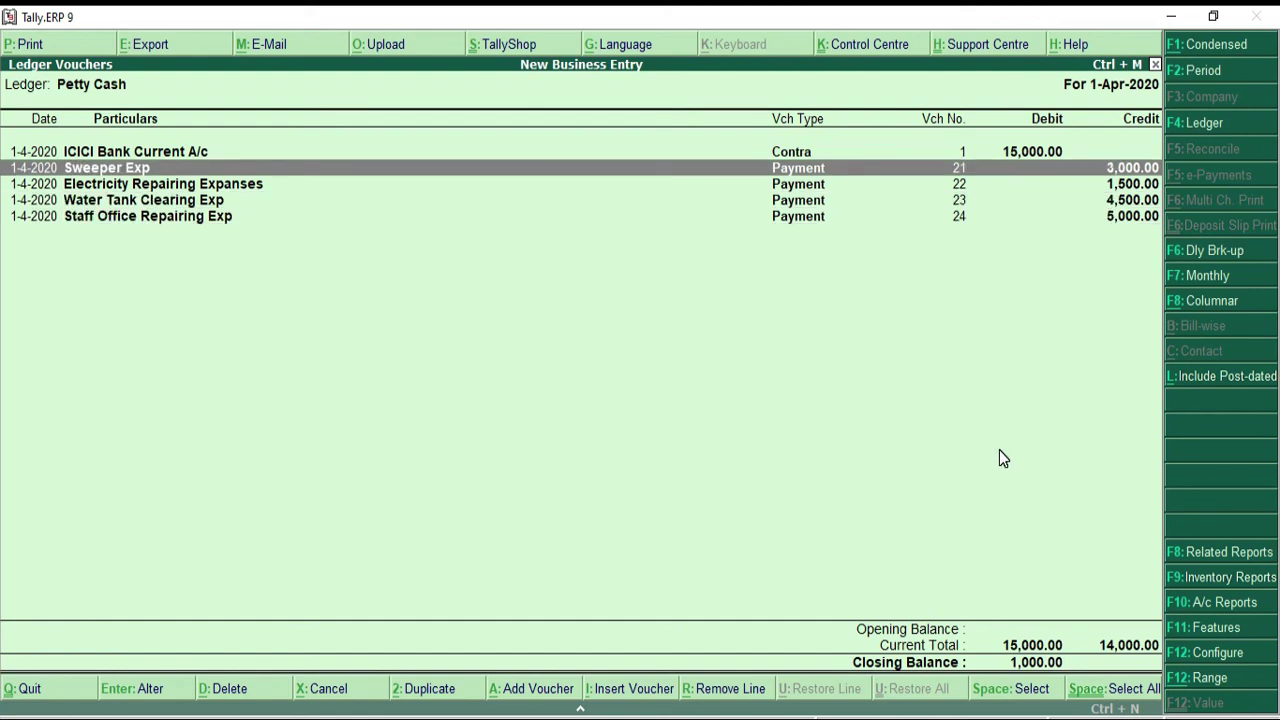
{"action": "key", "text": "Up"}
{"action": "key", "text": "Down"}
{"action": "key", "text": "Down"}
{"action": "key", "text": "Down"}
{"action": "key", "text": "Down"}
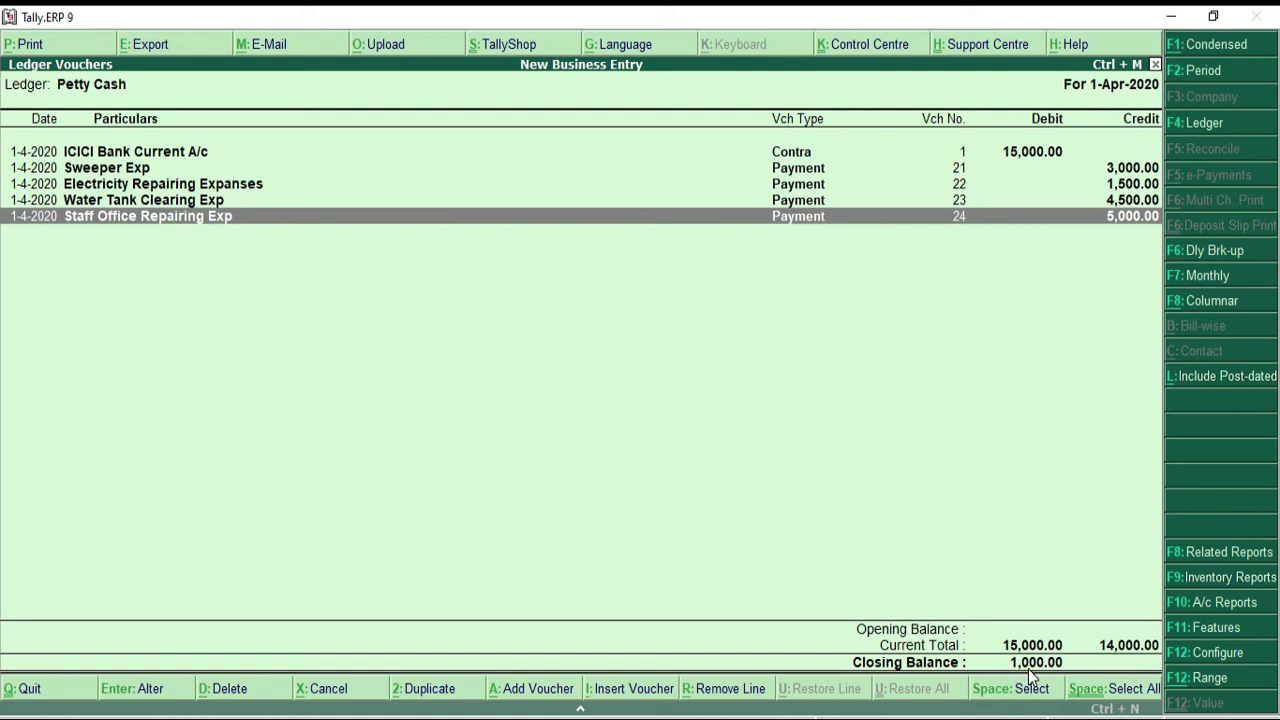
{"action": "key", "text": "Home"}
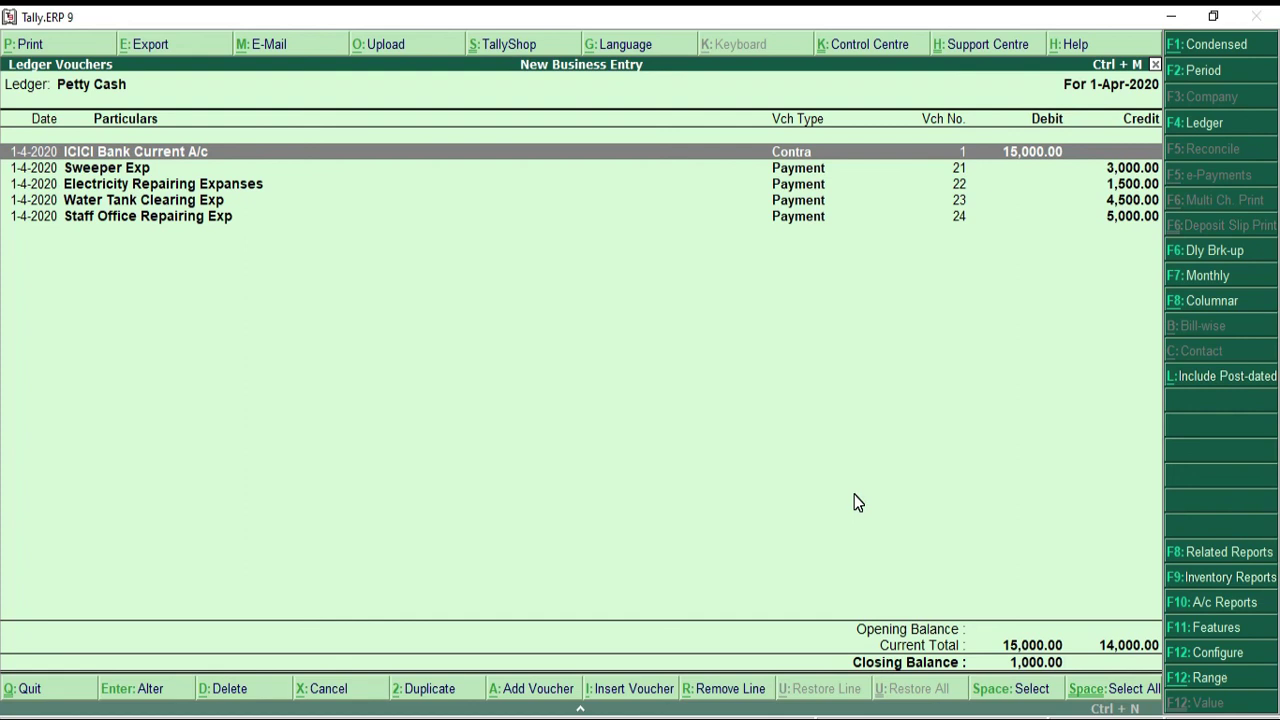